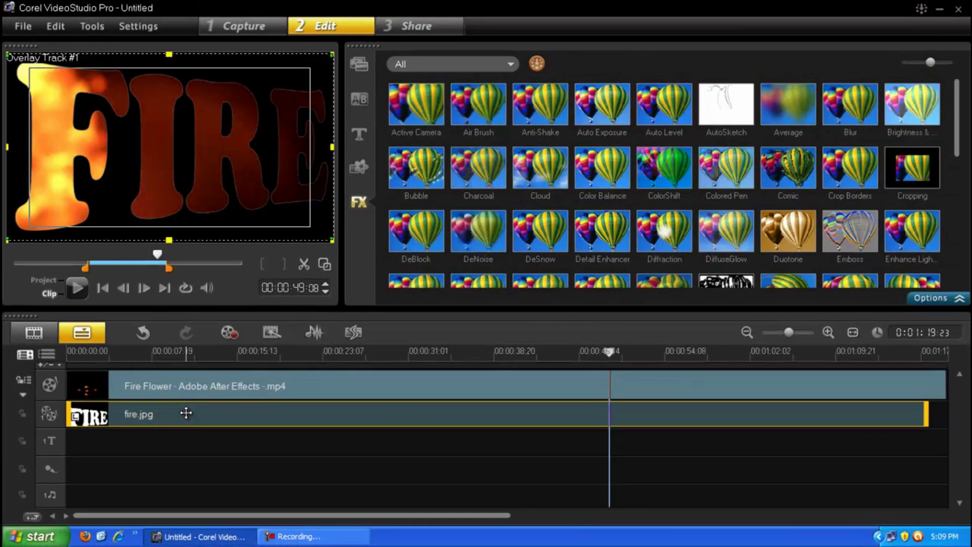
Delete the FIRE image overlay and the Fire Flower video from the timeline
key("Delete")
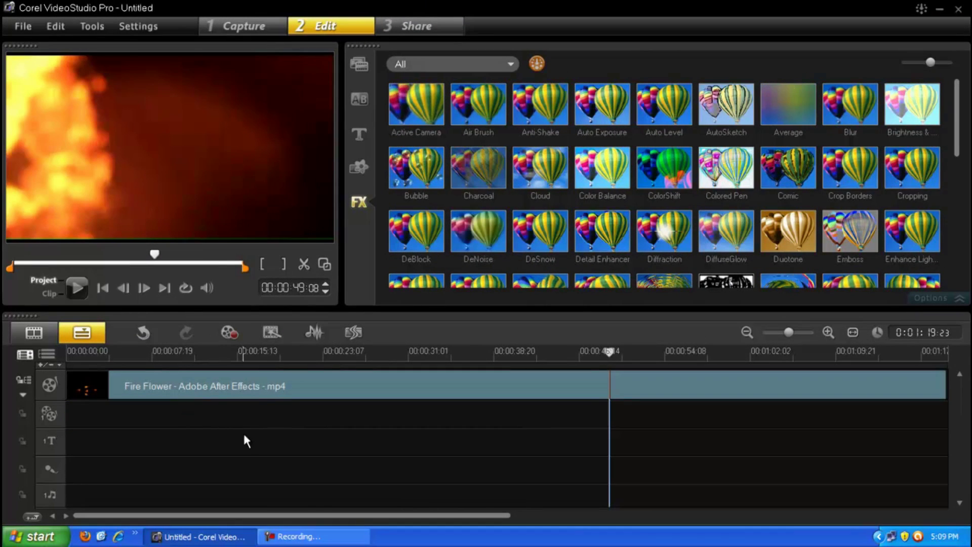
left_click(260, 388)
key("Delete")
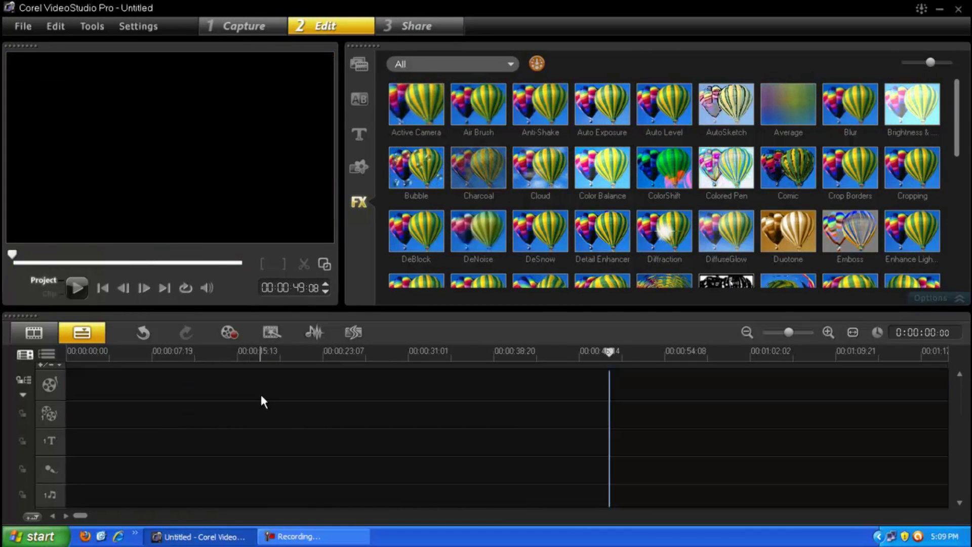
left_click(360, 64)
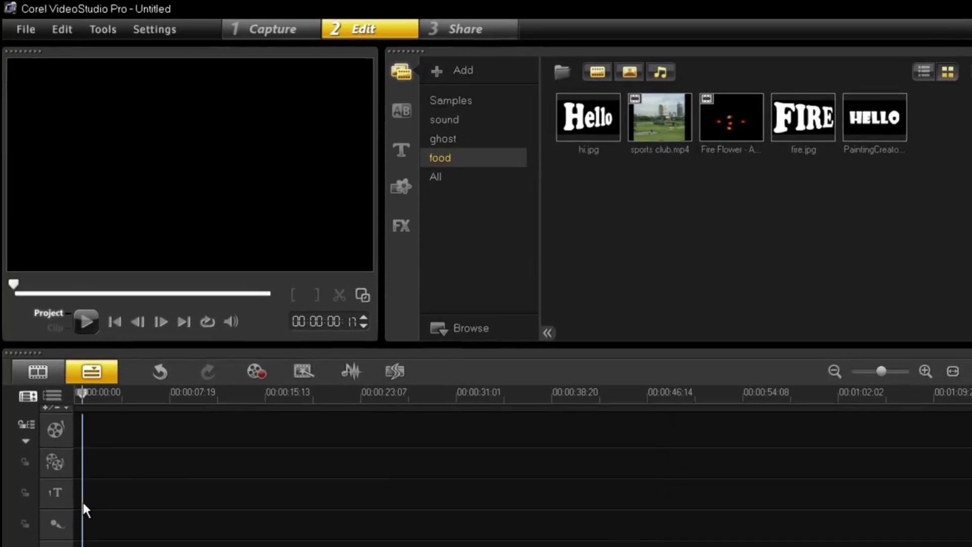
Add a 'HELLO' title and drag it to the centre of the frame
left_click(74, 453)
double_click(82, 182)
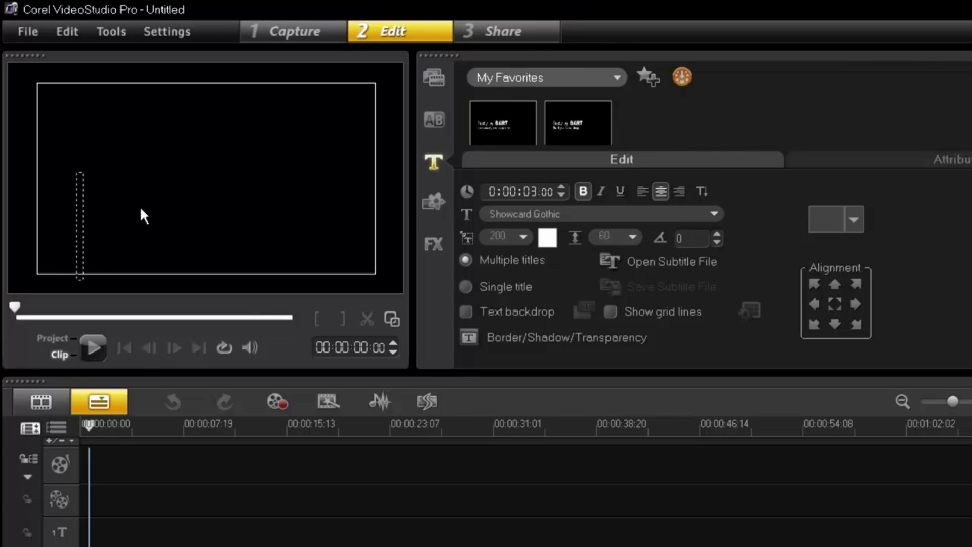
type("HELLO")
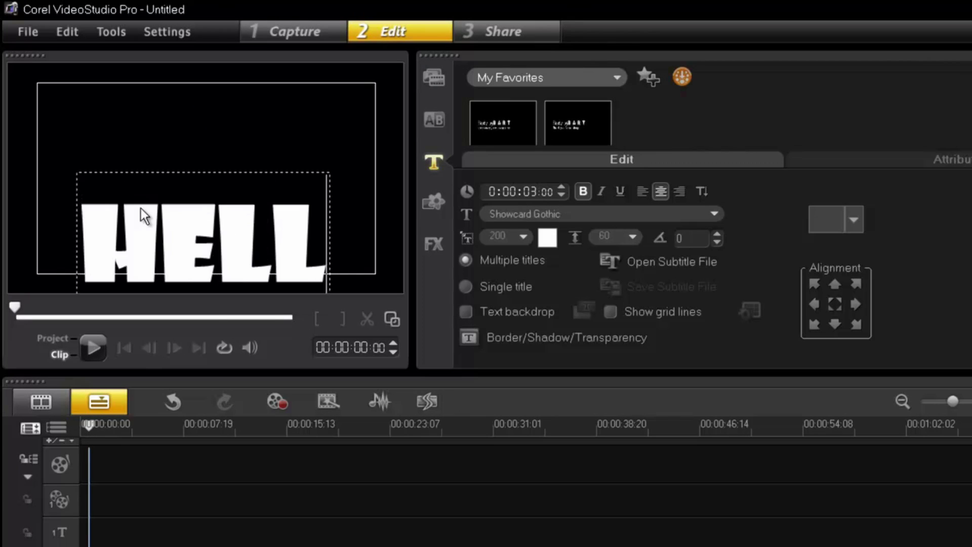
left_click(186, 159)
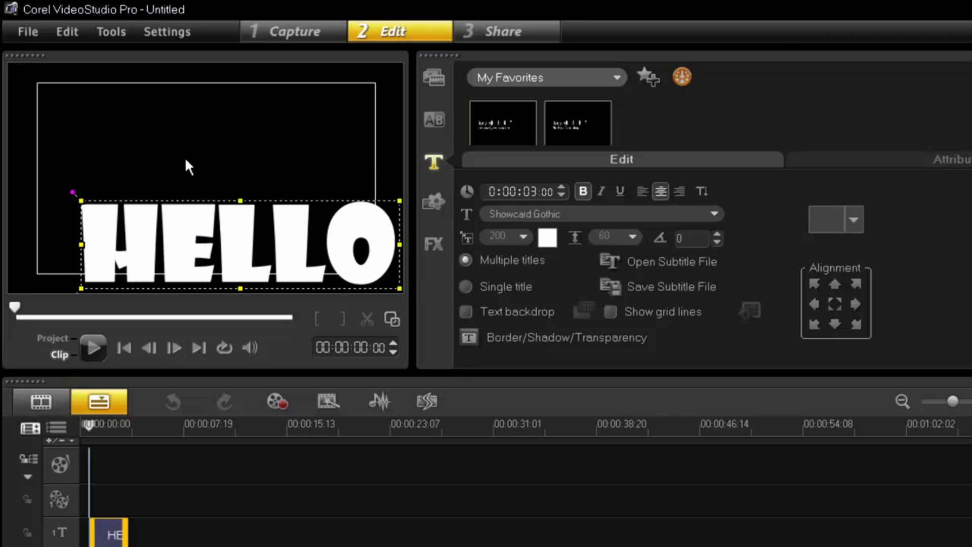
left_click_drag(218, 238, 193, 185)
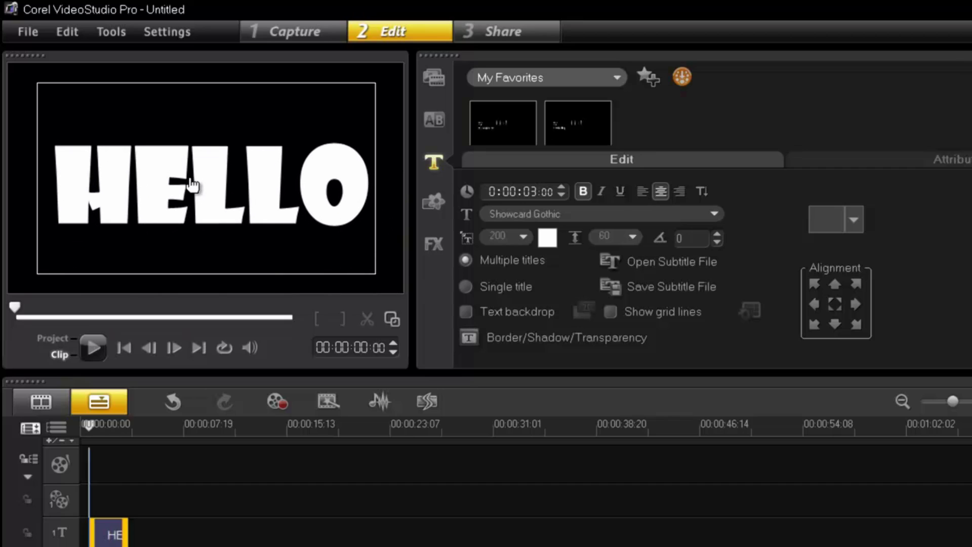
Keep the HELLO title in Showcard Gothic and set it to No Shadow
left_click(218, 210)
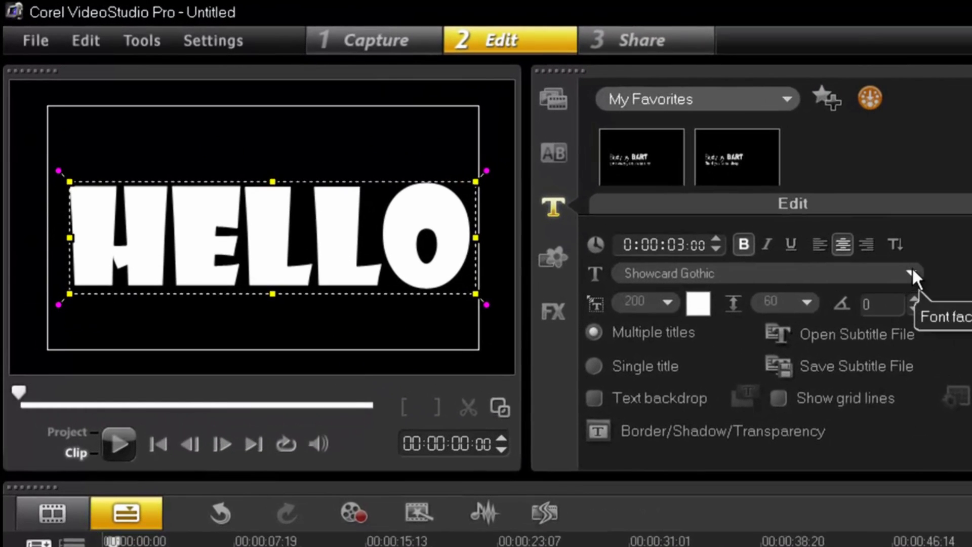
left_click(912, 269)
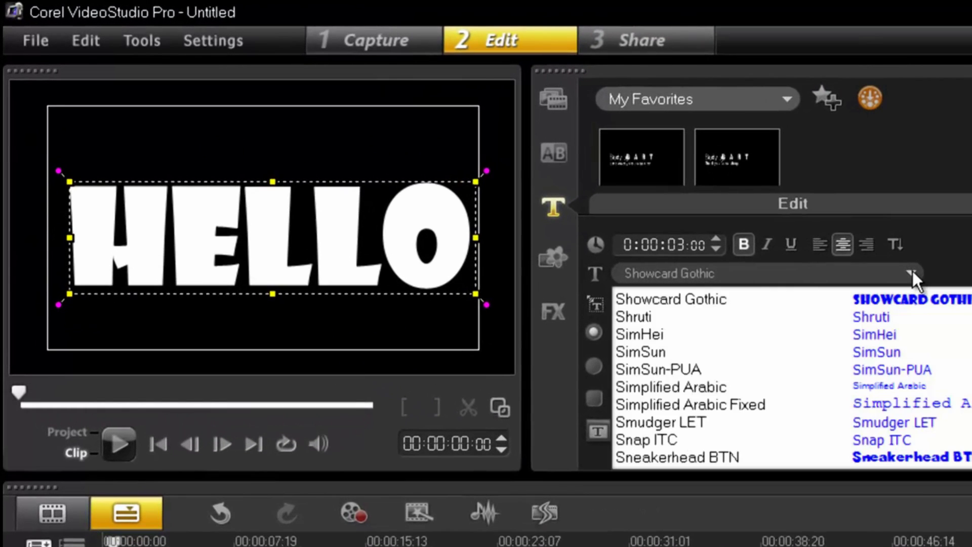
left_click(913, 269)
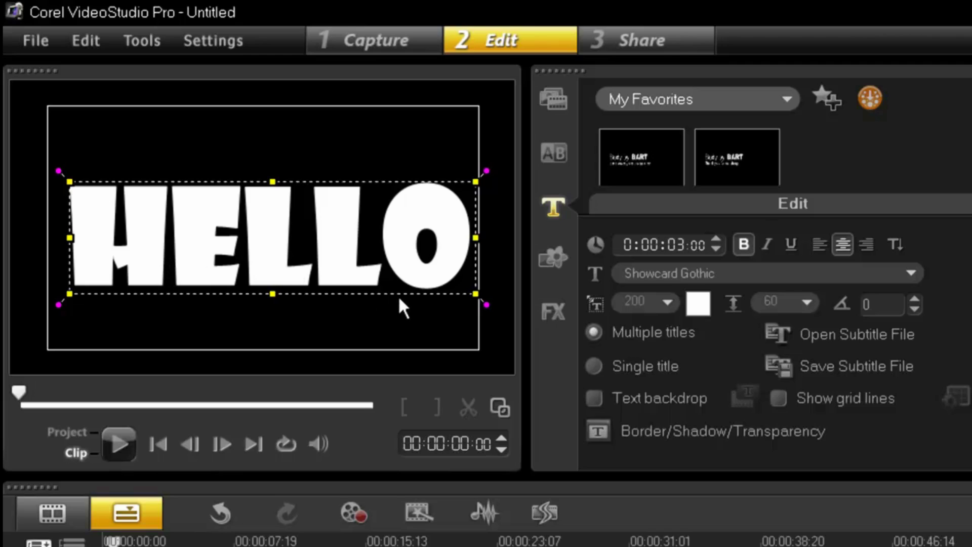
left_click(651, 429)
left_click(673, 501)
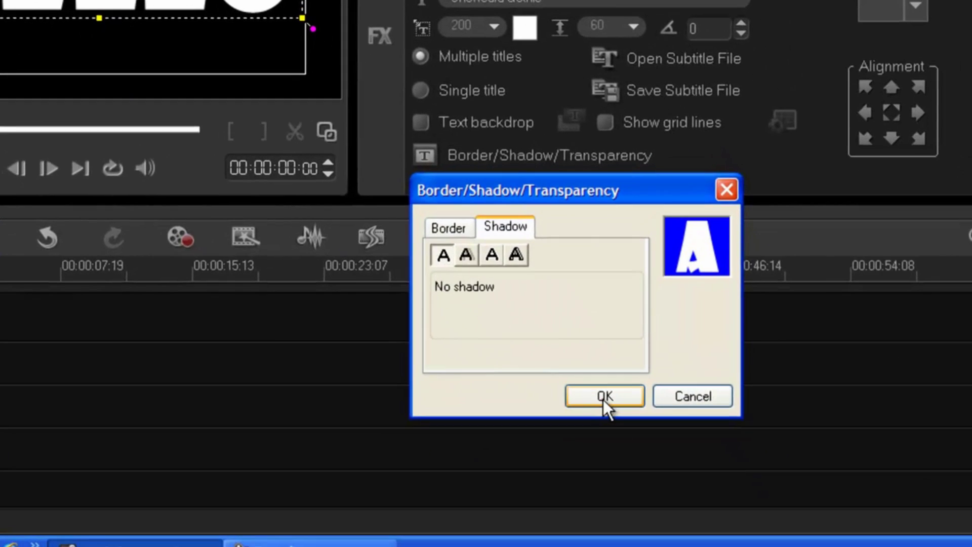
left_click(606, 394)
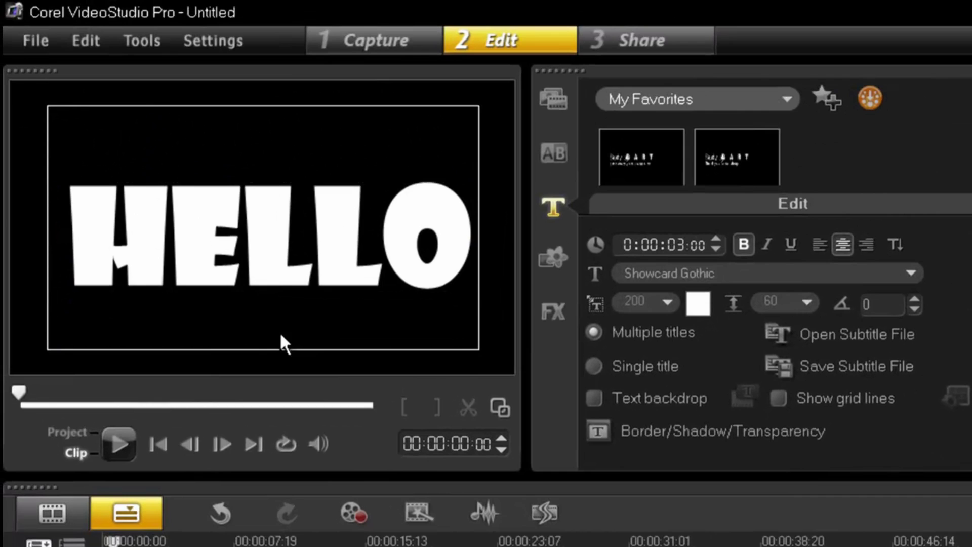
Nudge the HELLO title slightly up and left so it sits centred
left_click(271, 243)
left_click_drag(282, 250, 275, 245)
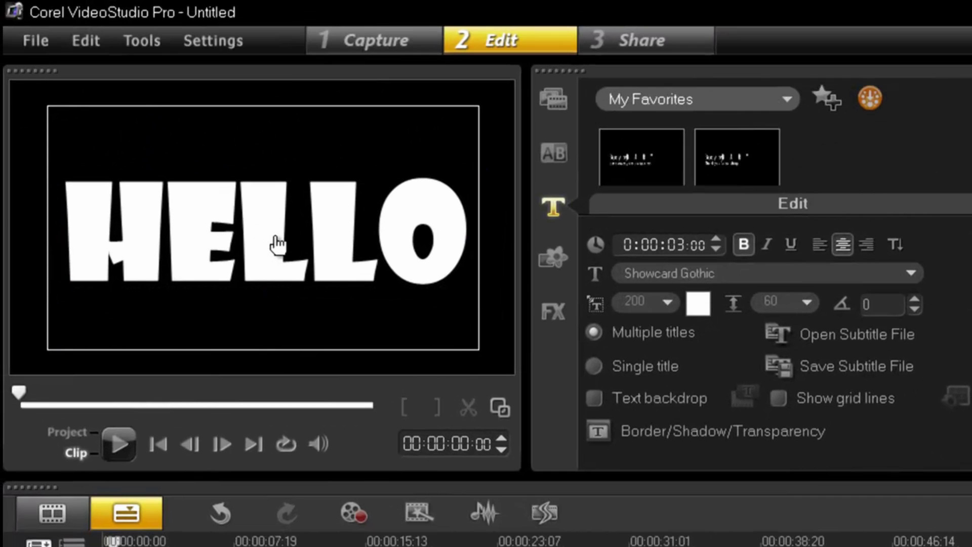
left_click(276, 244)
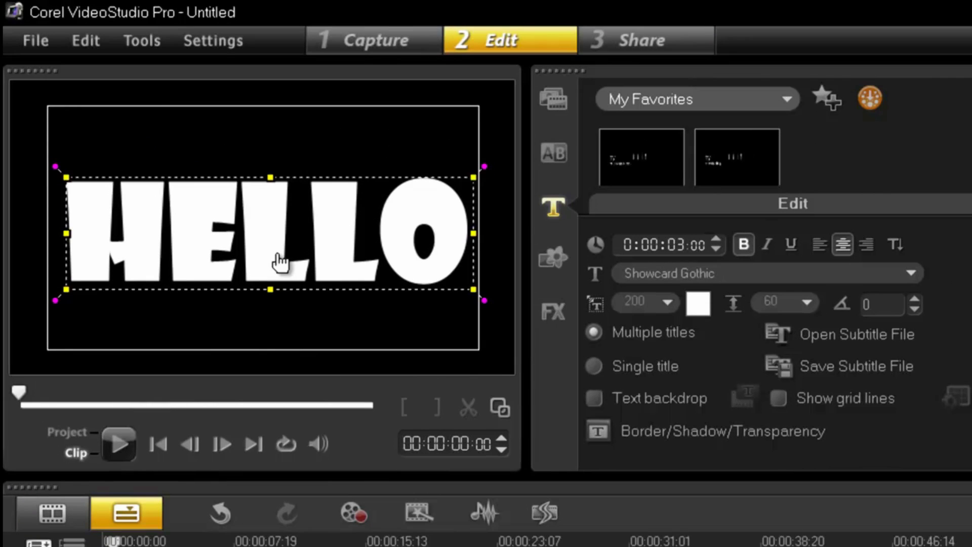
left_click_drag(279, 263, 275, 265)
left_click(274, 326)
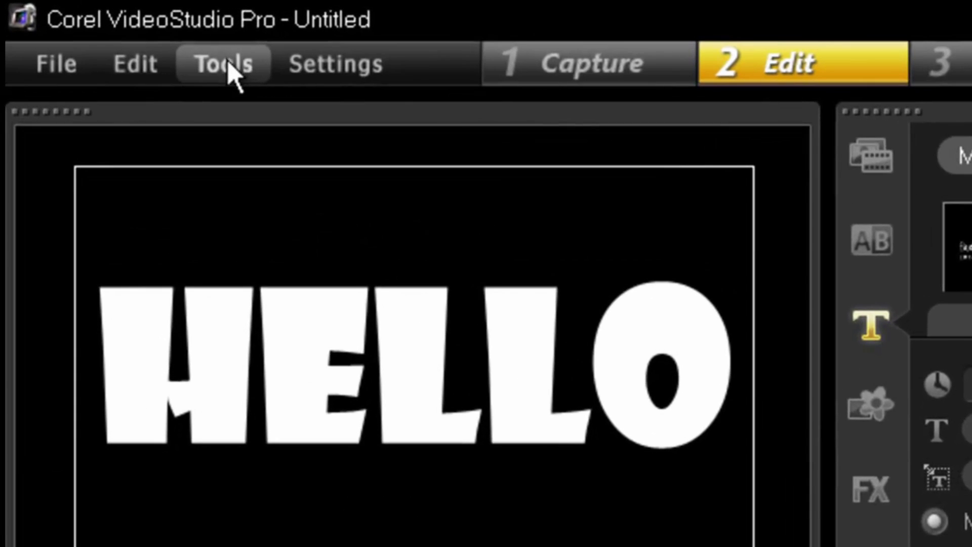
Launch the Painting Creator from Tools with the current timeline image as background
left_click(228, 65)
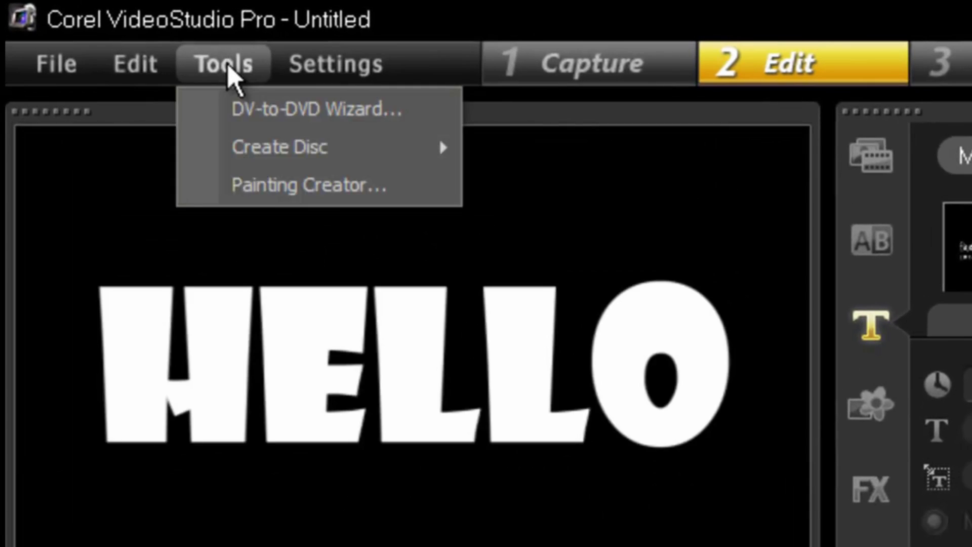
left_click(296, 189)
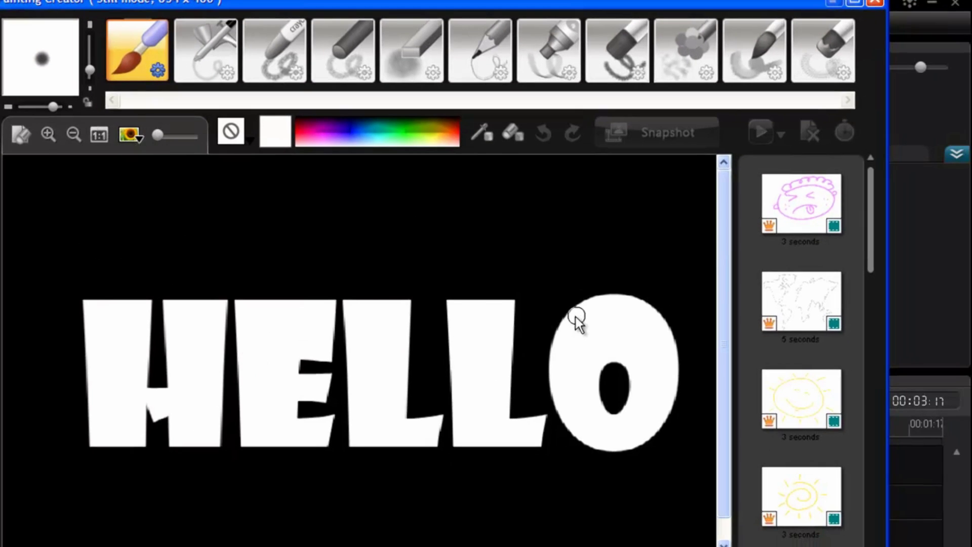
left_click(133, 133)
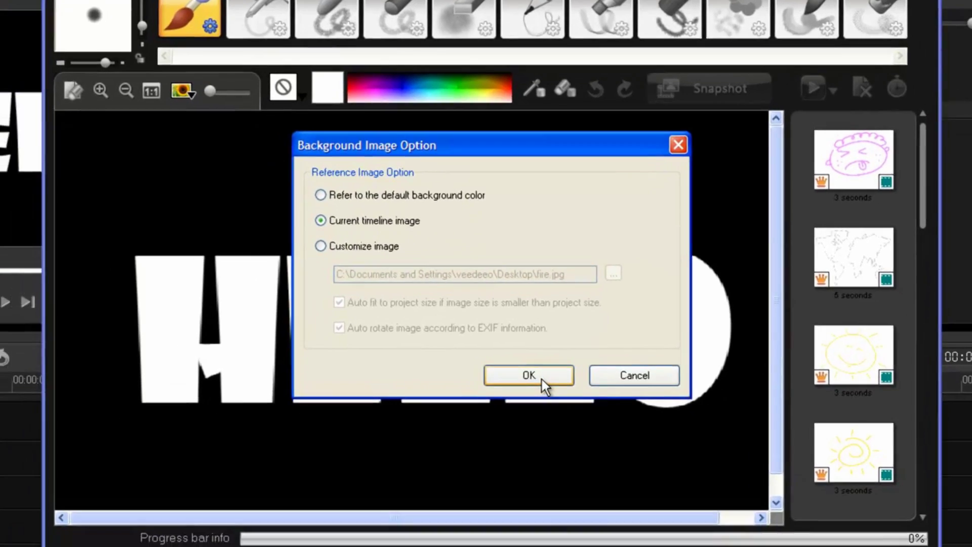
left_click(483, 423)
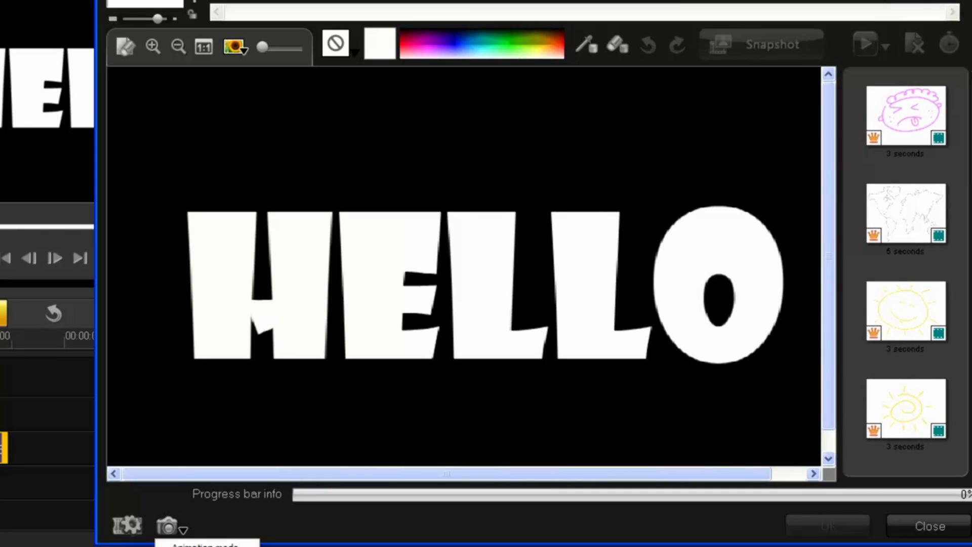
Confirm the Painting Creator preference that sets the reference image as the canvas background
left_click(126, 525)
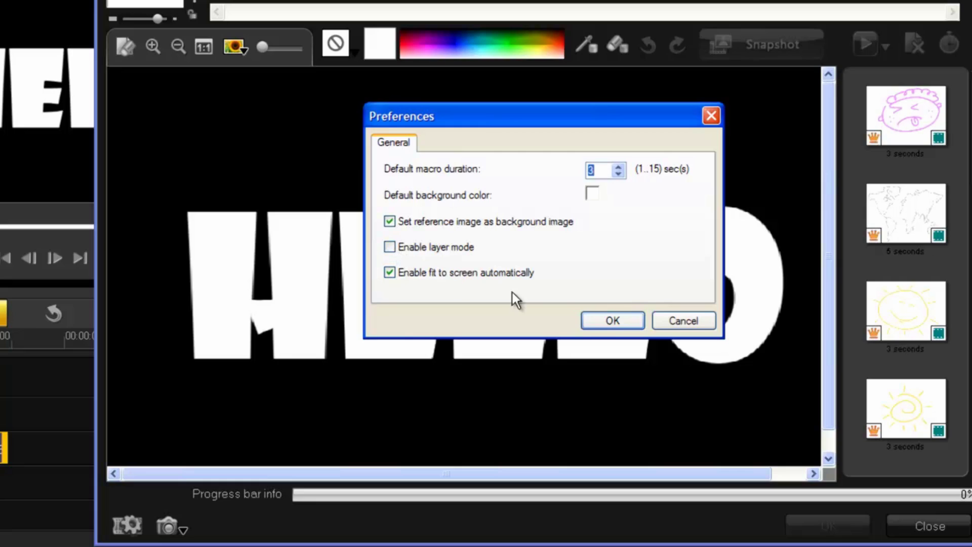
left_click(603, 322)
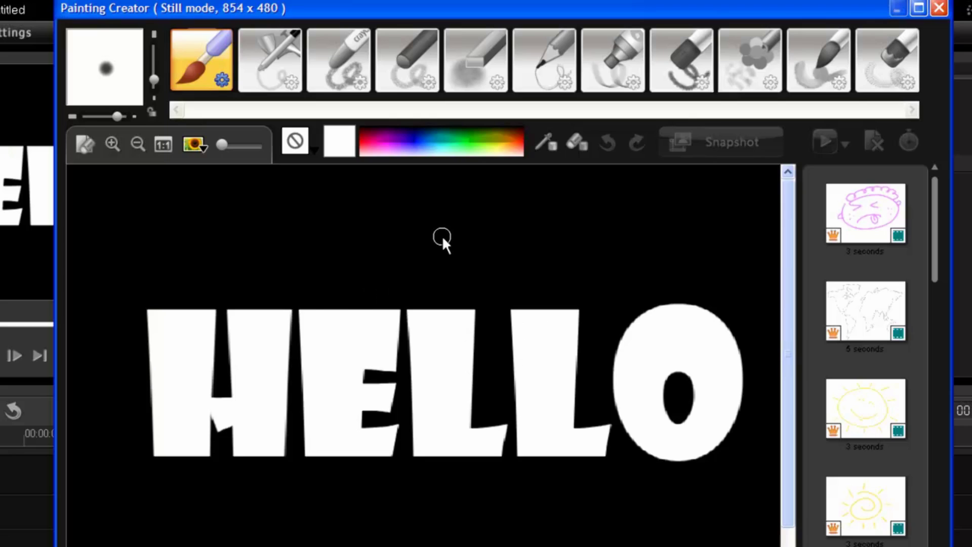
Dab white crayon on the HELLO canvas, snapshot it to the gallery and close Painting Creator
left_click(403, 64)
left_click(340, 147)
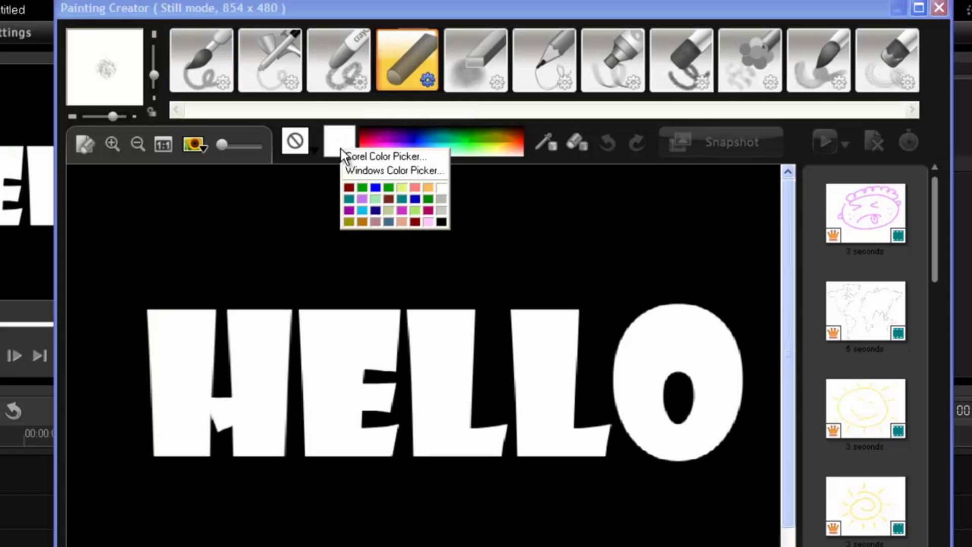
left_click(438, 191)
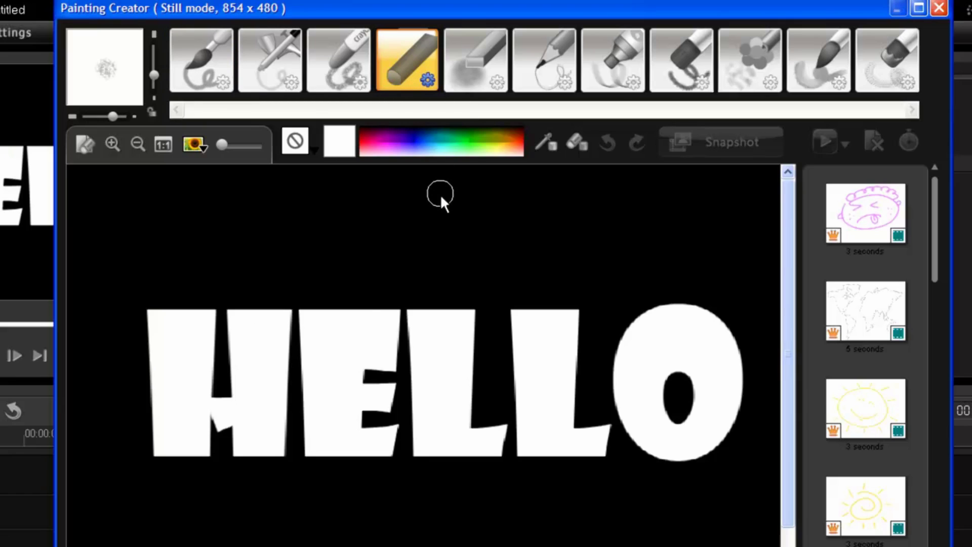
left_click(330, 349)
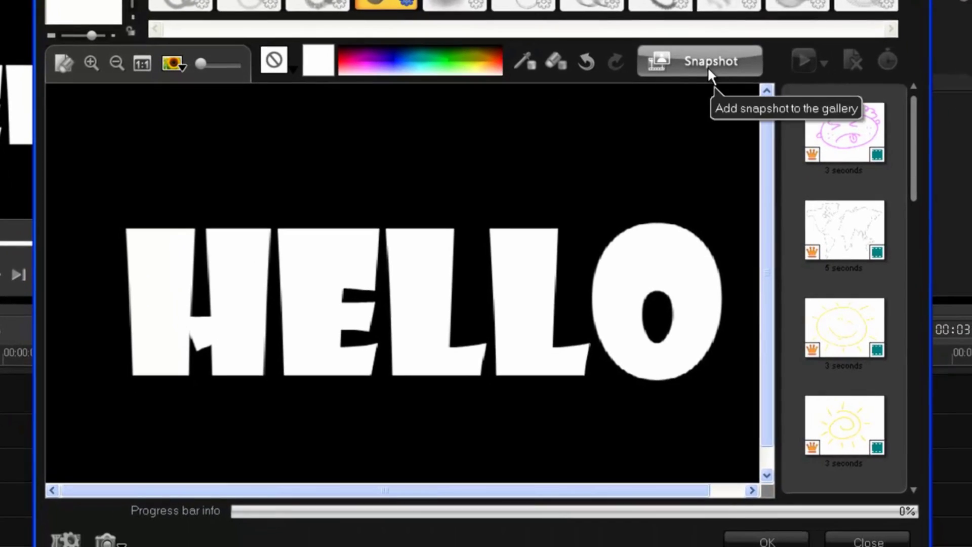
left_click(706, 66)
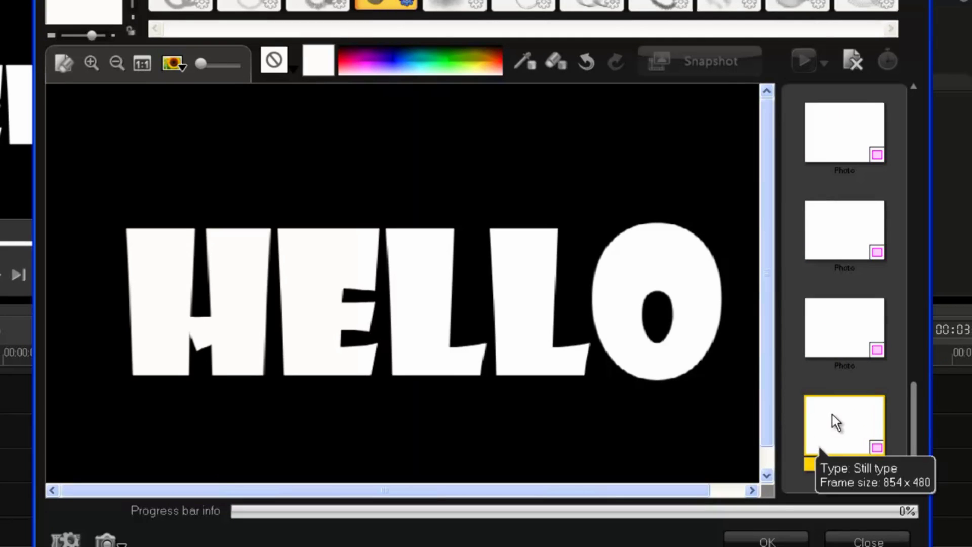
left_click(765, 539)
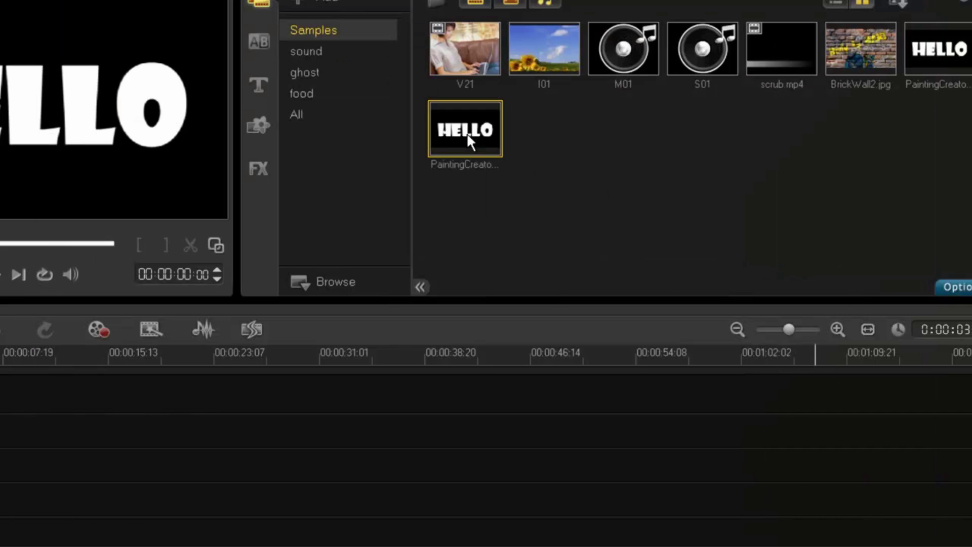
Copy the HELLO clip into the food folder and delete the title clip from the timeline
right_click(461, 147)
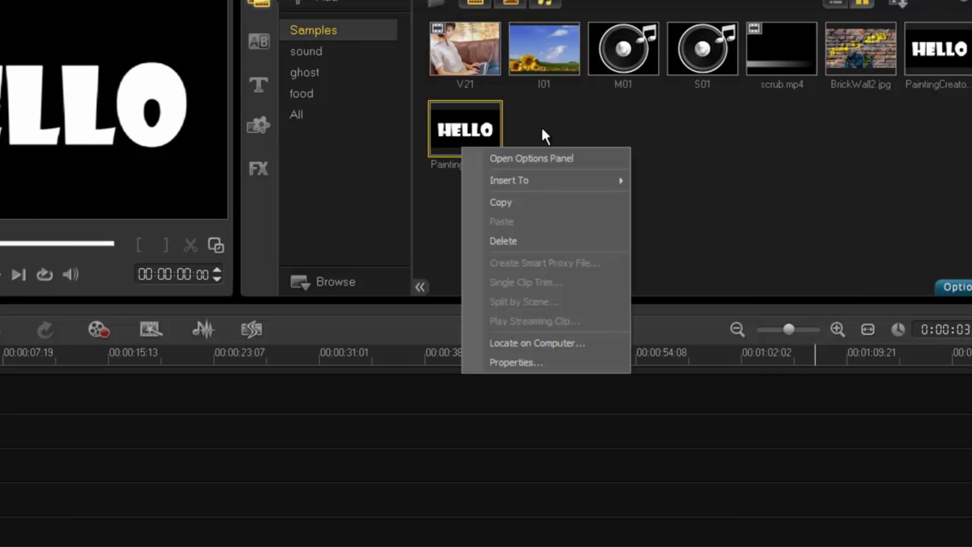
left_click(535, 208)
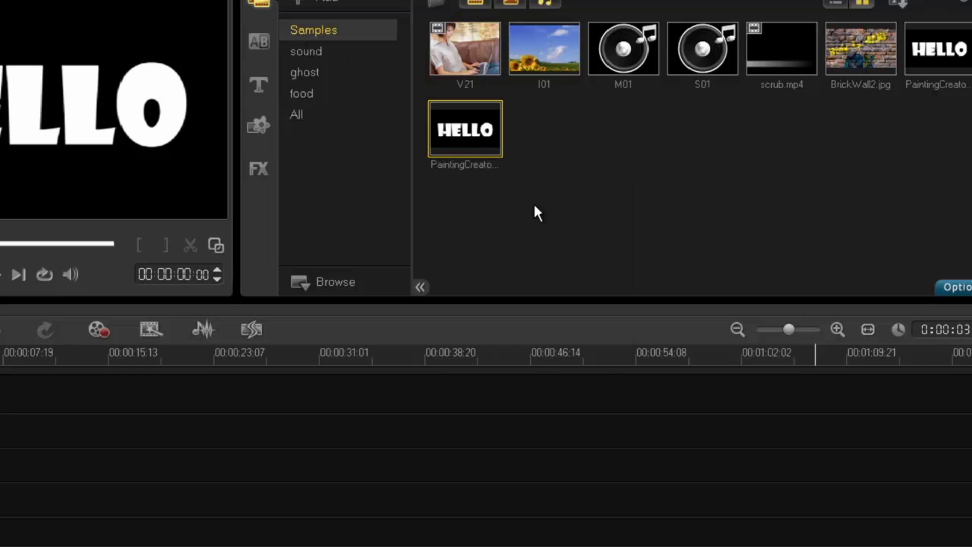
left_click(308, 95)
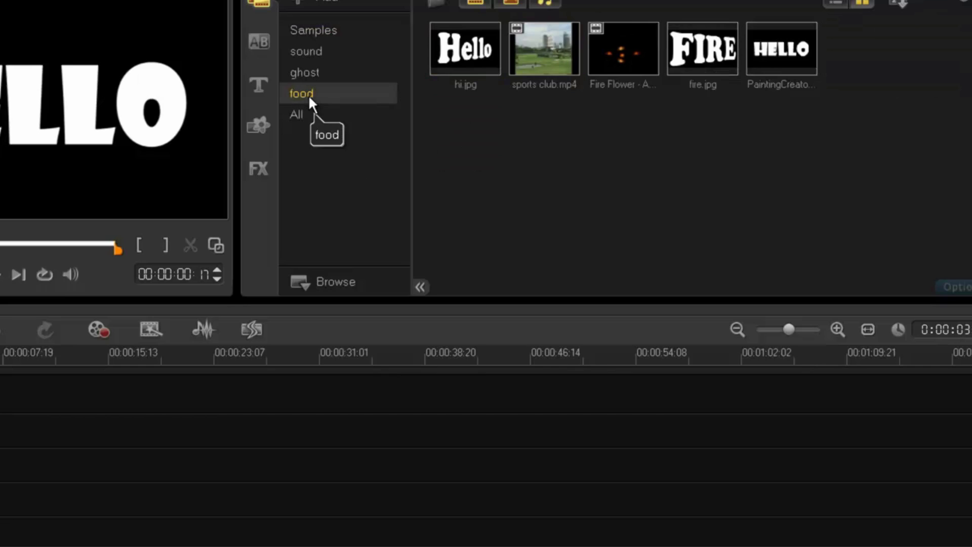
right_click(483, 136)
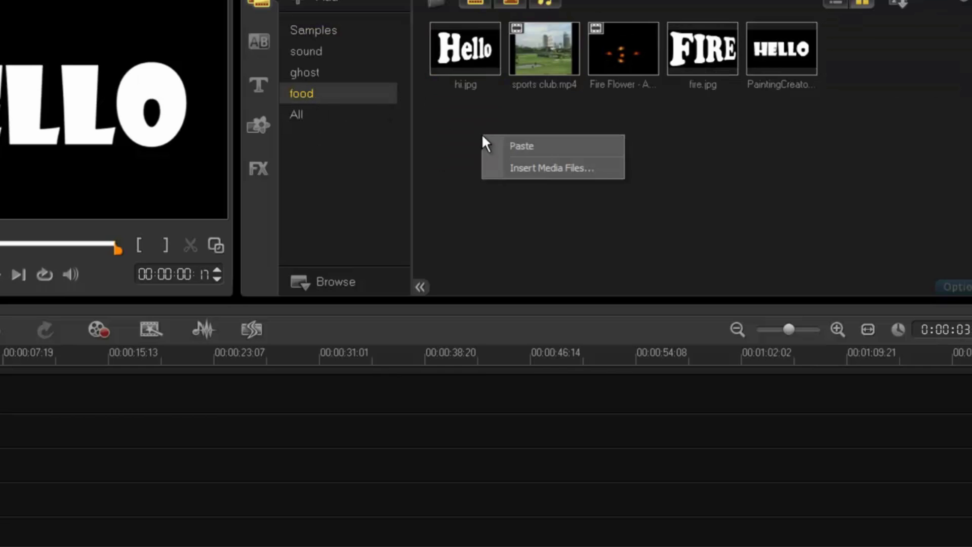
left_click(515, 145)
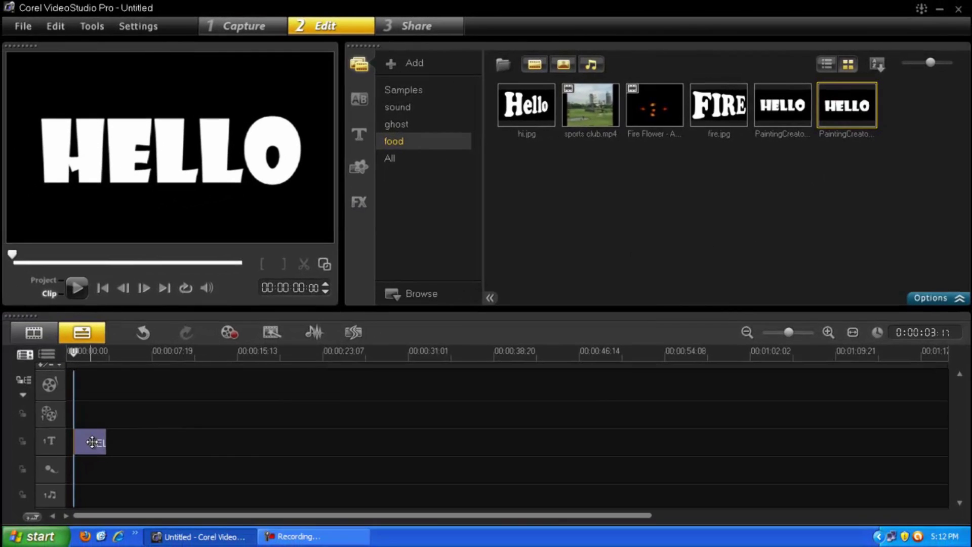
left_click(92, 443)
key("Delete")
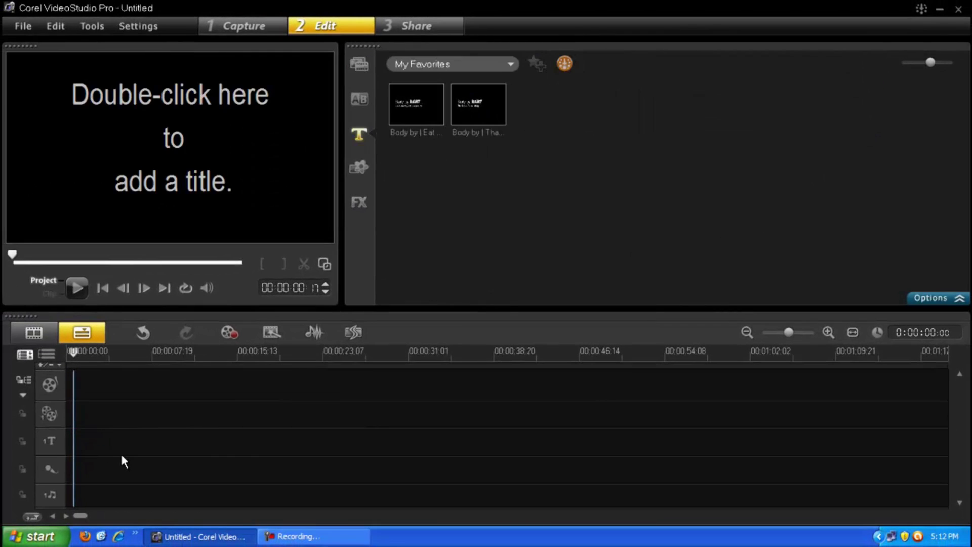
Place sports club.mp4 on the video track and the HELLO still on the overlay, stretched to match
left_click(359, 65)
left_click_drag(576, 133, 308, 396)
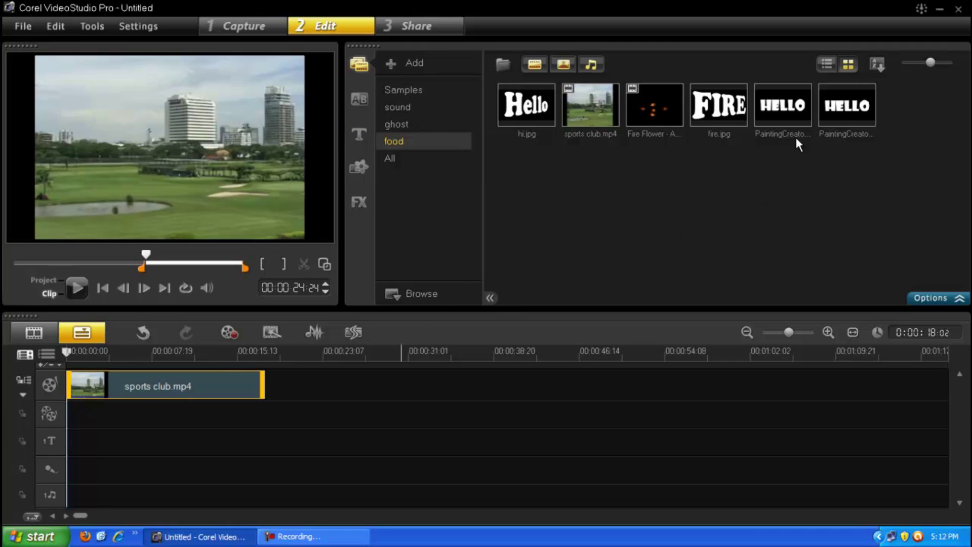
mouse_move(798, 112)
left_mouse_down()
mouse_move(742, 157)
mouse_move(287, 412)
mouse_move(77, 428)
left_mouse_up()
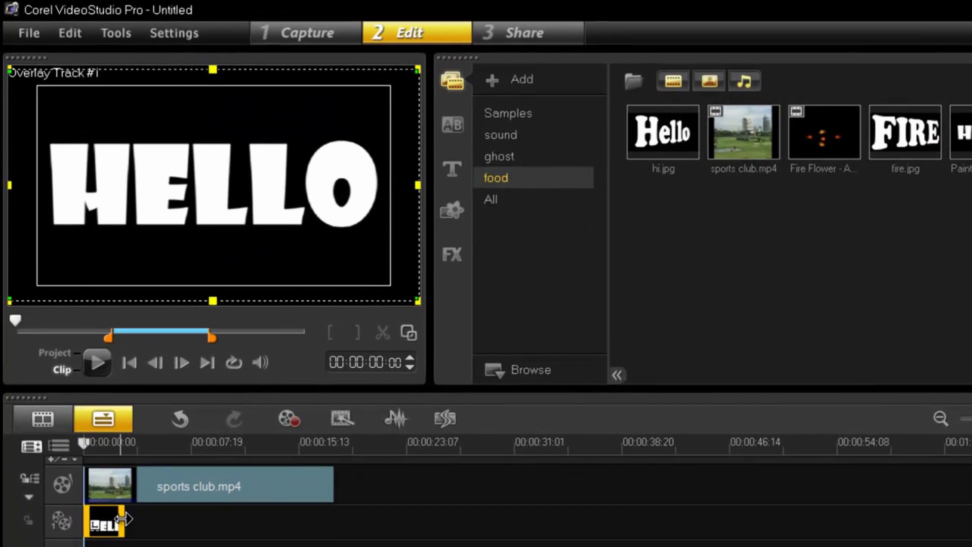
left_click_drag(122, 519, 332, 520)
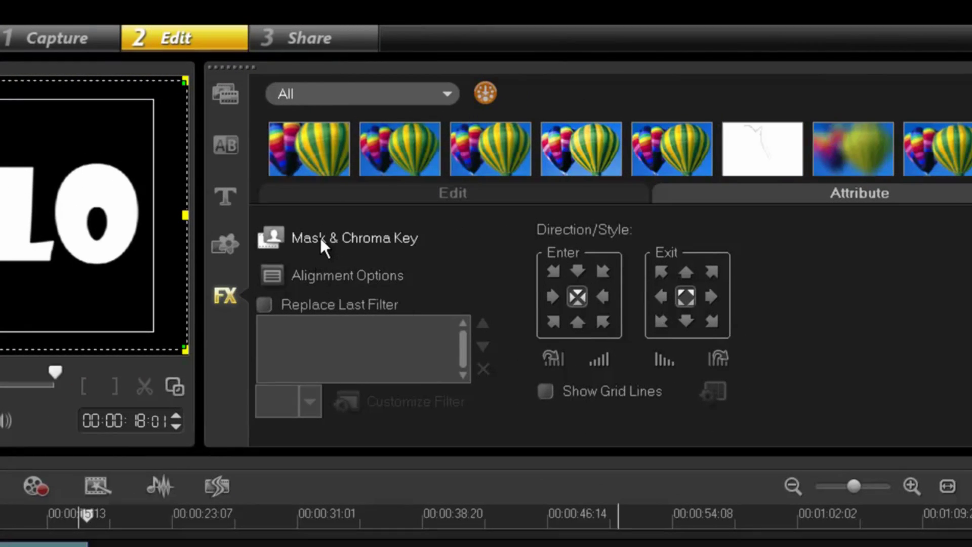
Apply a white chroma key to the HELLO overlay and play the preview
left_click(320, 237)
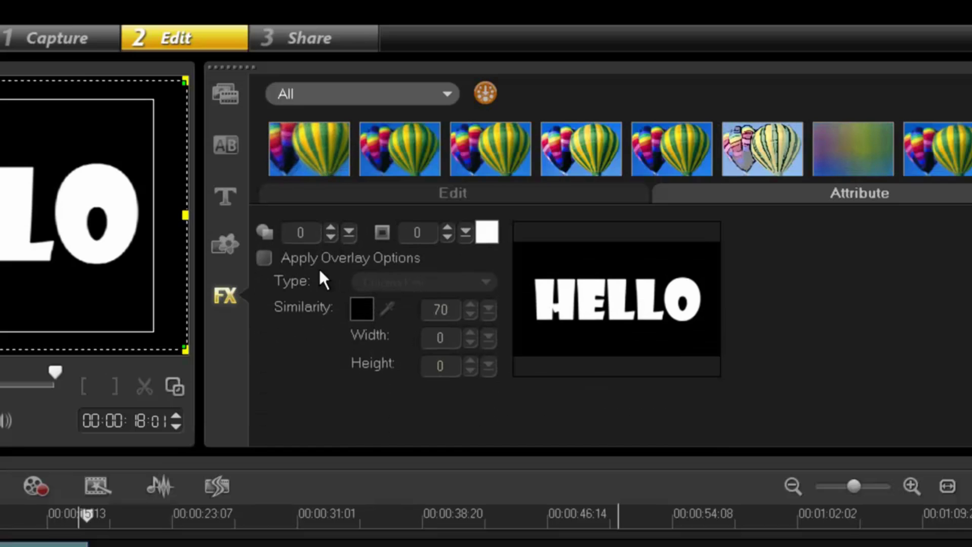
left_click(264, 259)
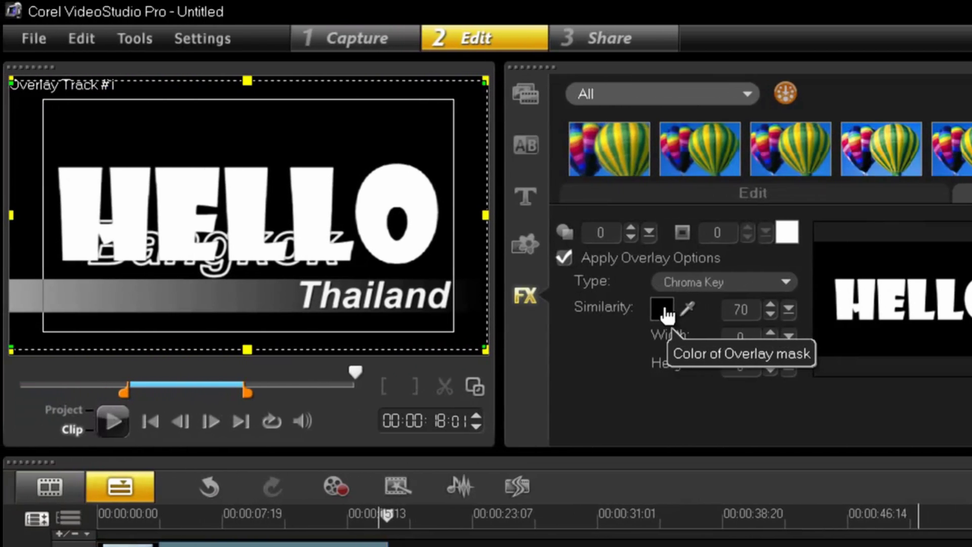
left_click(363, 310)
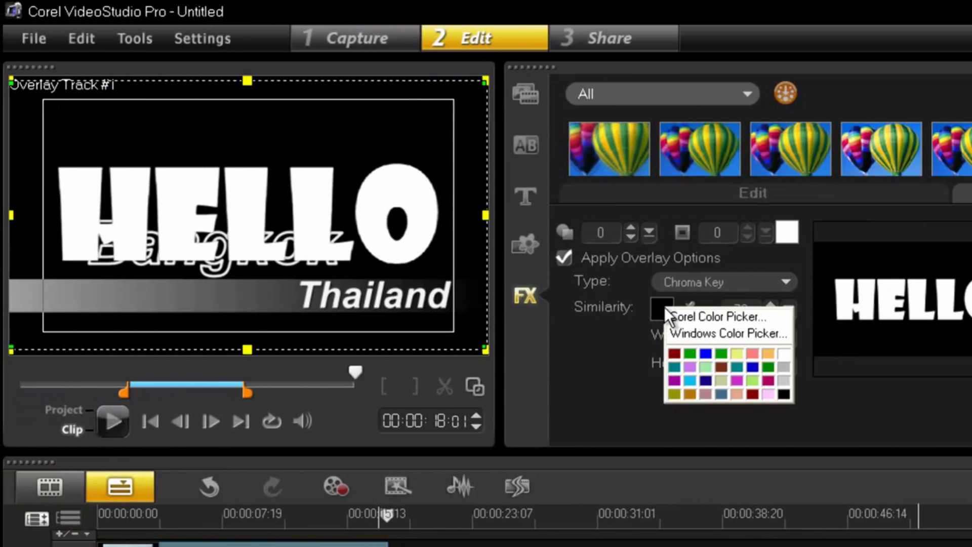
left_click(784, 353)
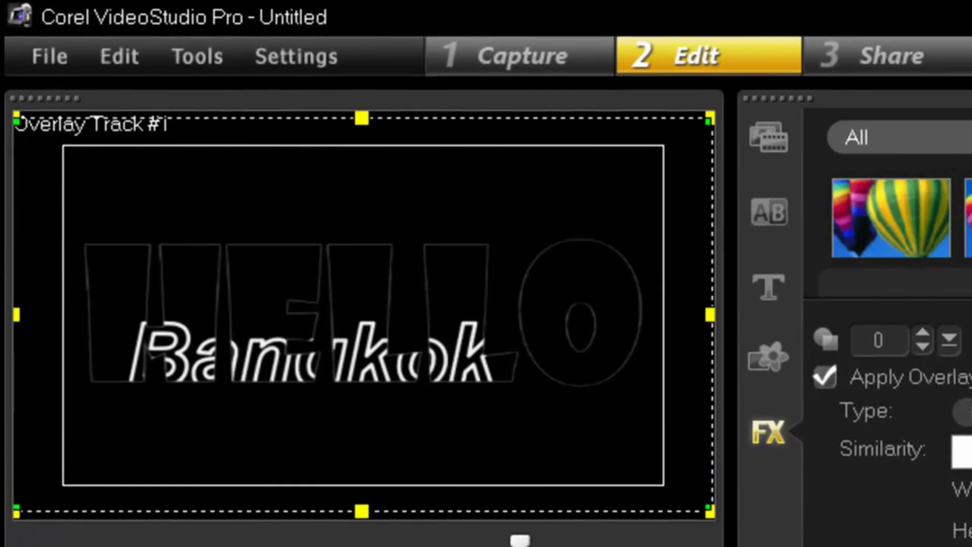
key("space")
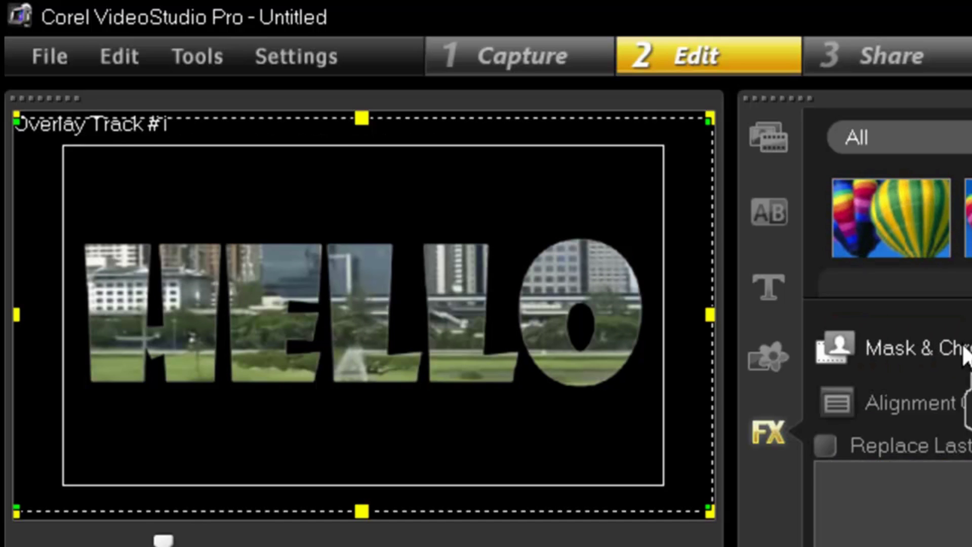
Raise the chroma-key similarity to 83 and play back the result
left_click(967, 355)
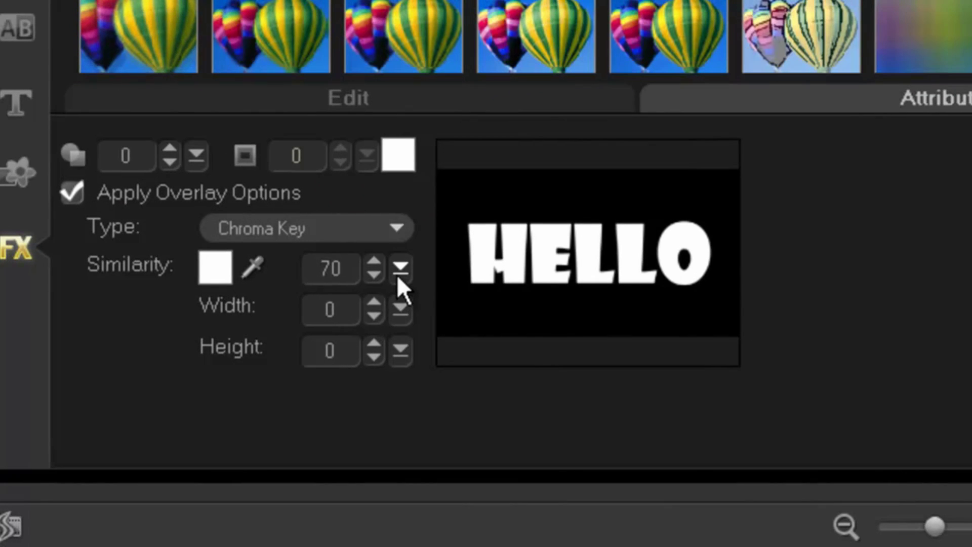
left_click_drag(971, 453, 971, 485)
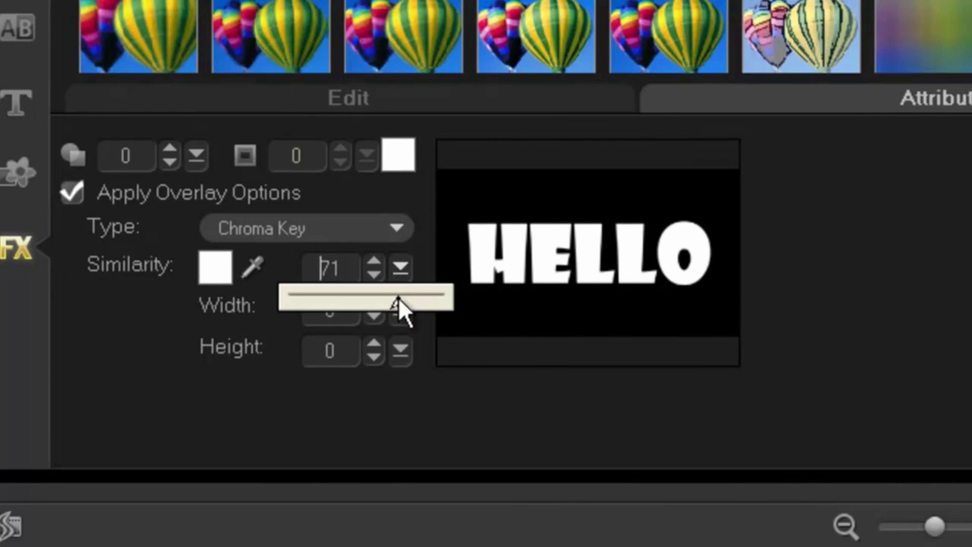
left_click_drag(398, 297, 447, 301)
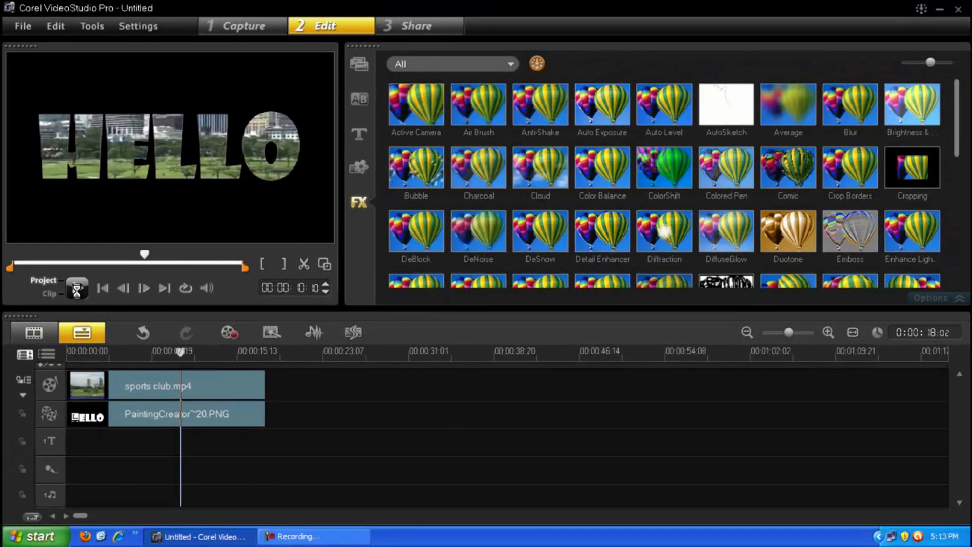
left_click(76, 290)
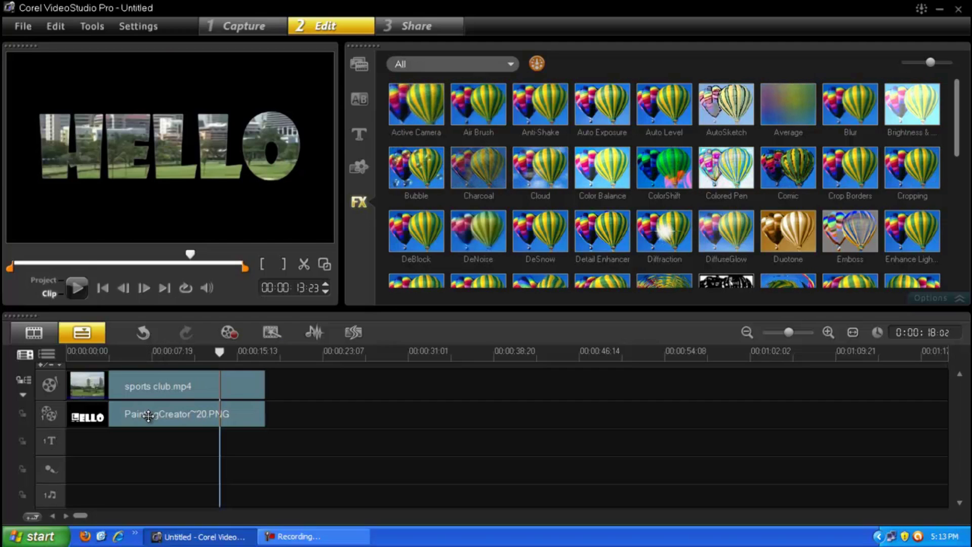
Delete the HELLO overlay and sports club clips from the timeline
left_click(147, 414)
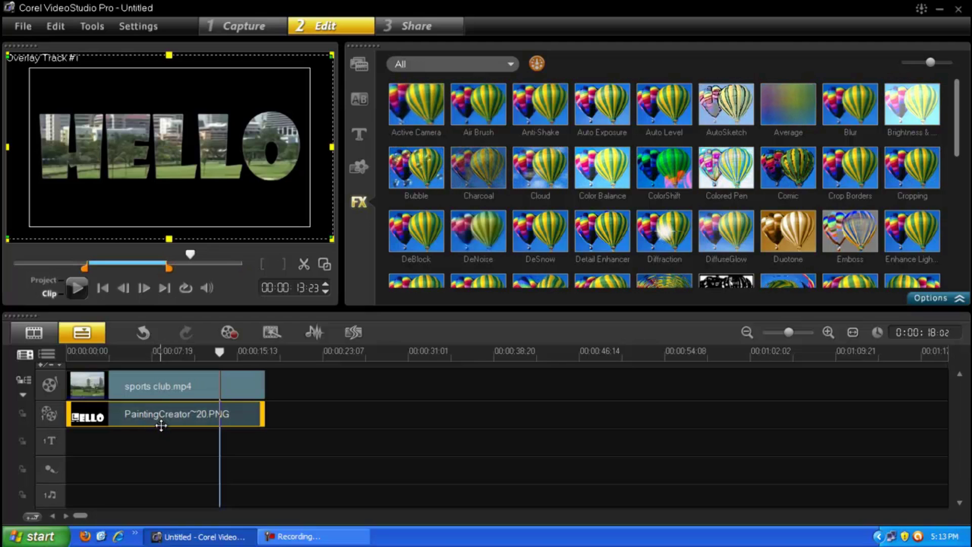
key("Delete")
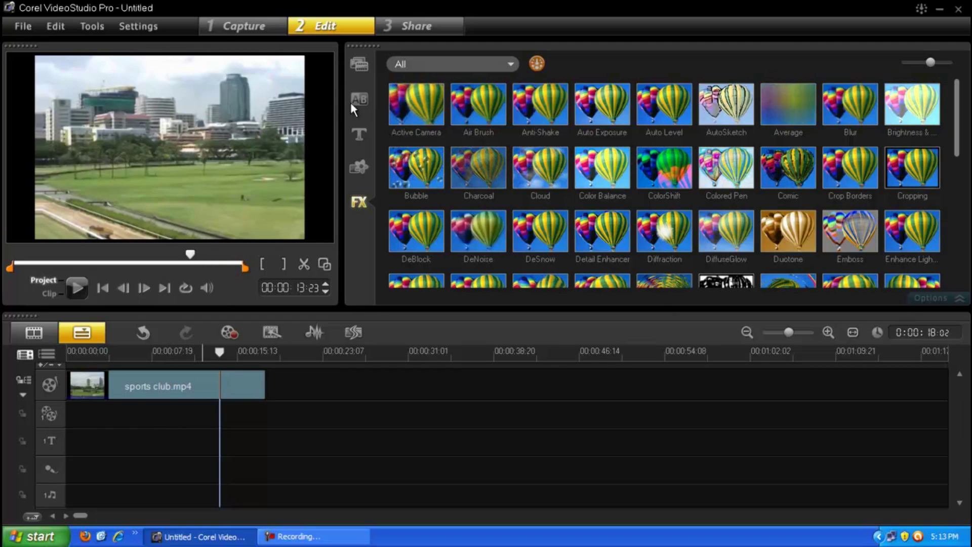
left_click(360, 65)
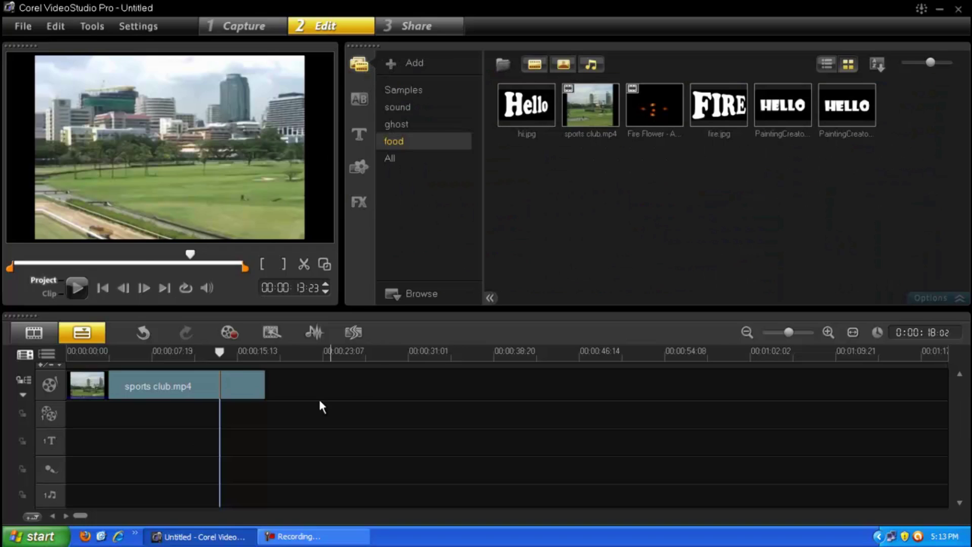
left_click(189, 393)
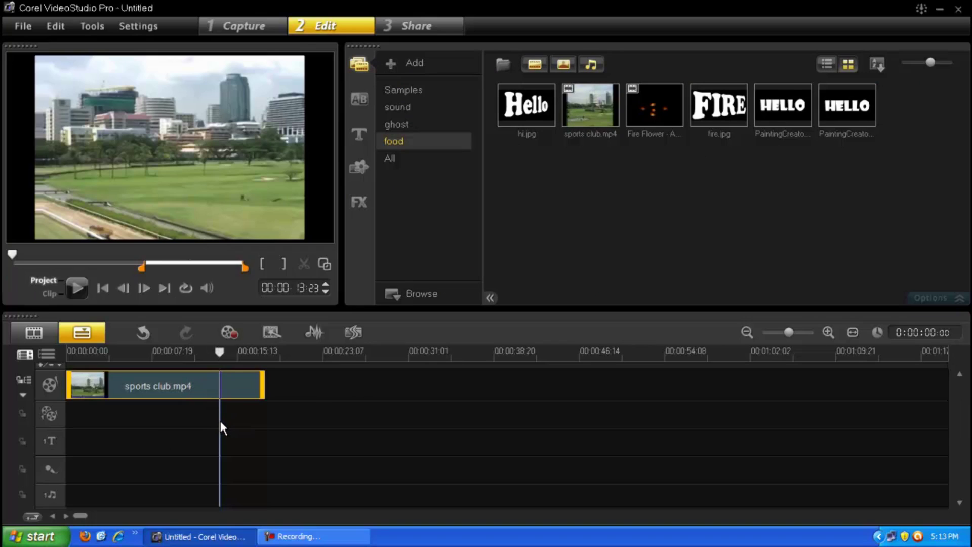
key("Delete")
Put the Fire Flower video on the video track and fire.jpg at the overlay track's start
left_click_drag(658, 109, 474, 388)
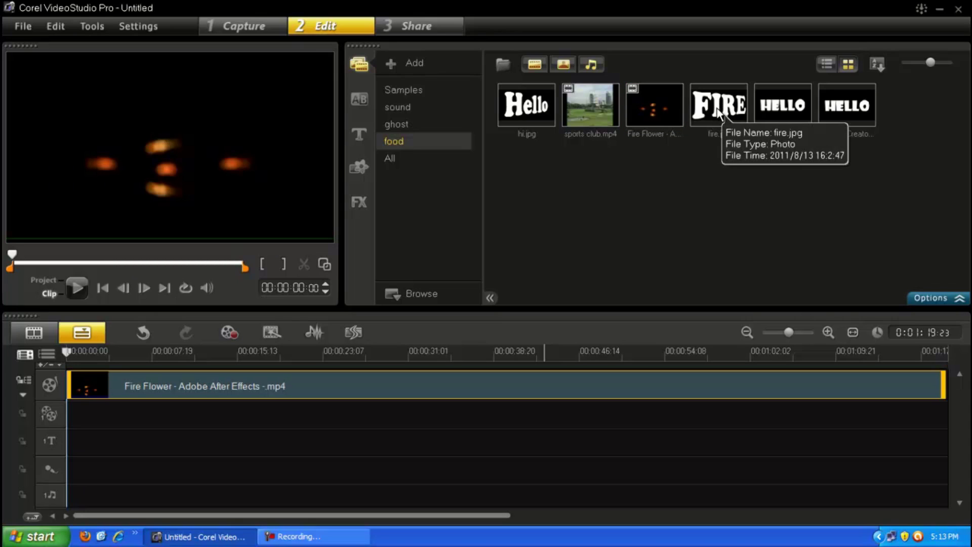
left_click_drag(719, 111, 644, 208)
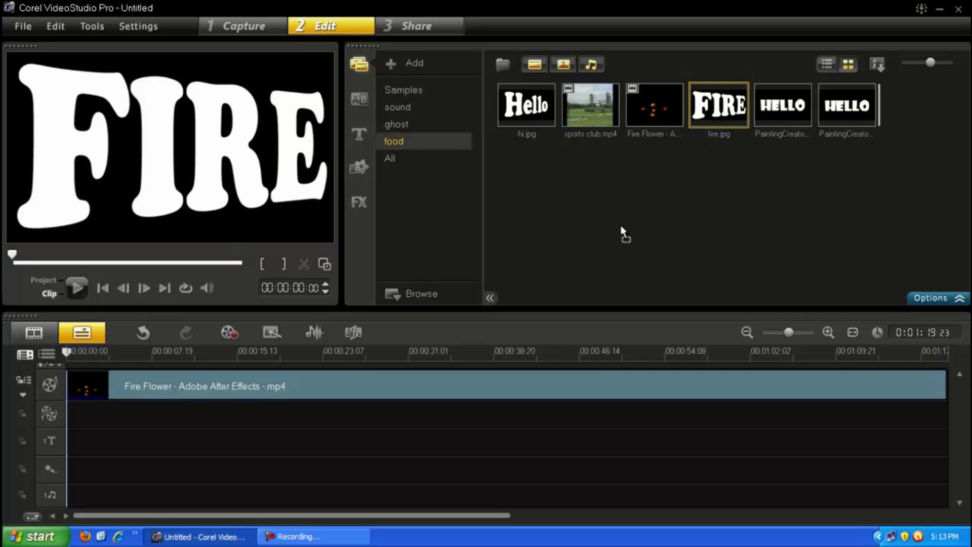
left_click_drag(495, 331, 410, 418)
left_click_drag(150, 448, 73, 417)
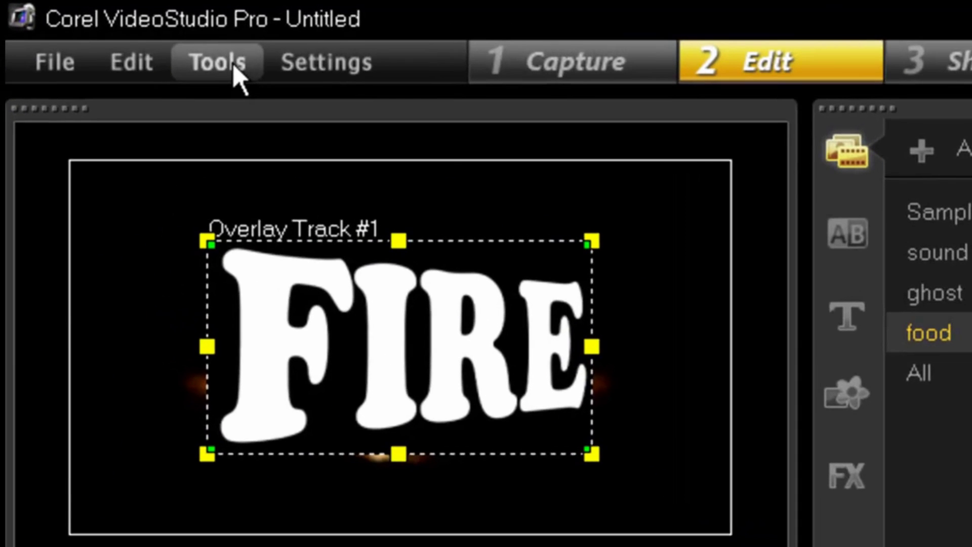
Launch Painting Creator and set fire.jpg as its custom background image
left_click(97, 26)
left_click(271, 181)
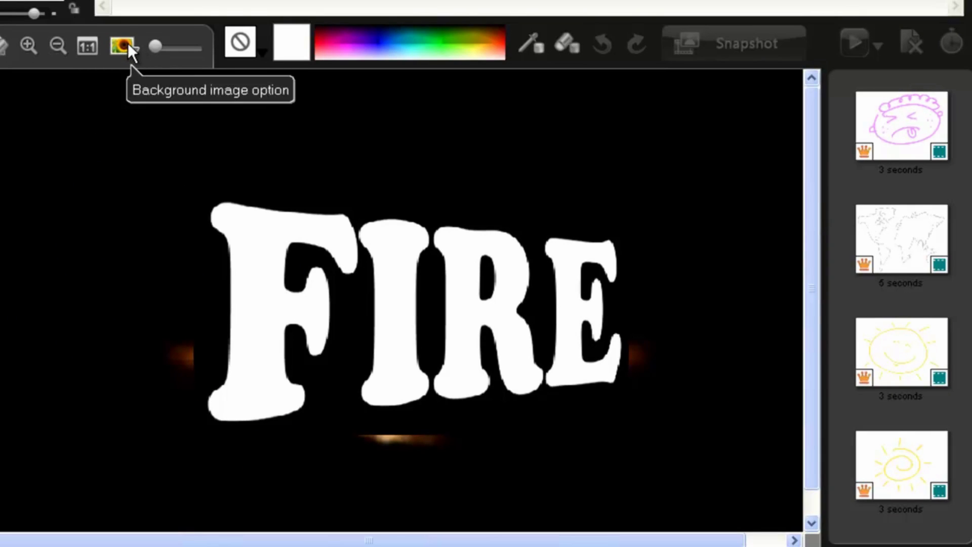
left_click(129, 46)
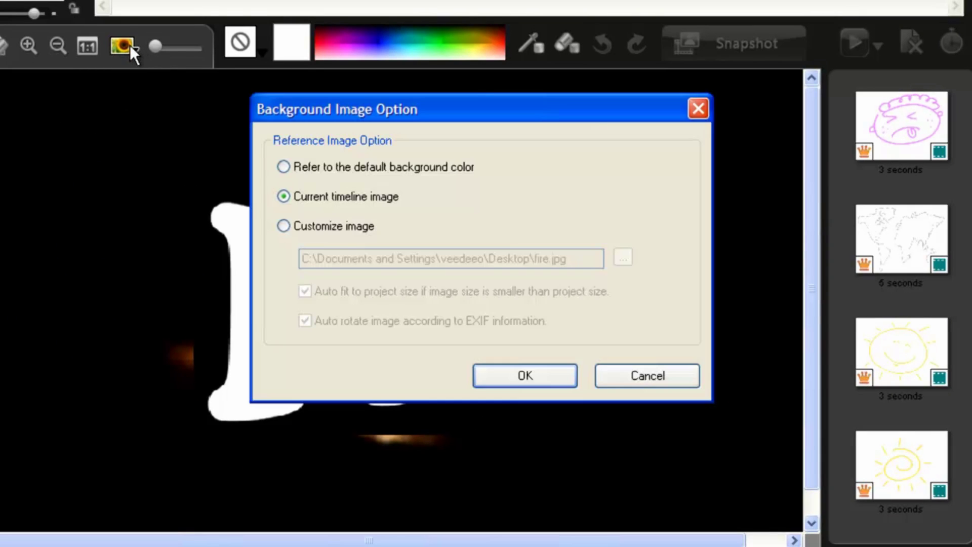
left_click(282, 227)
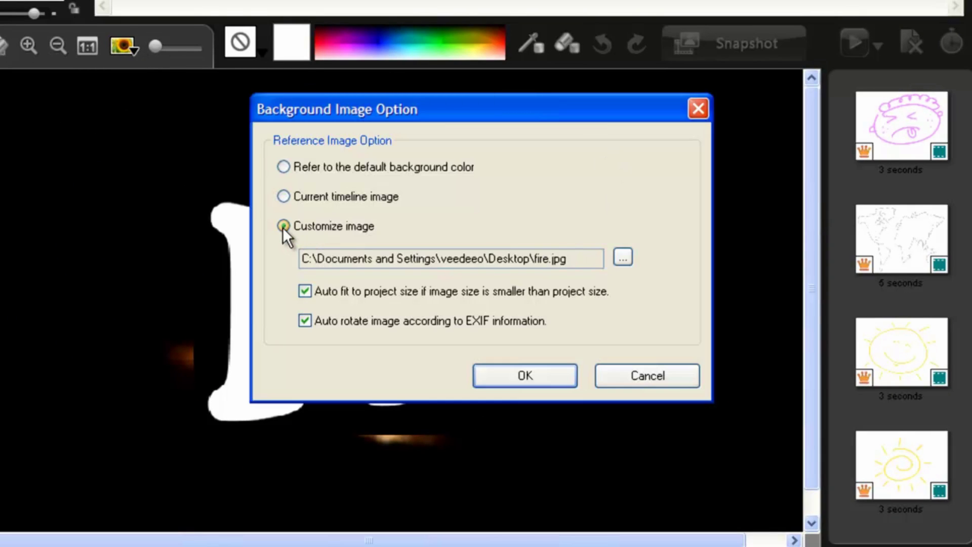
left_click(623, 259)
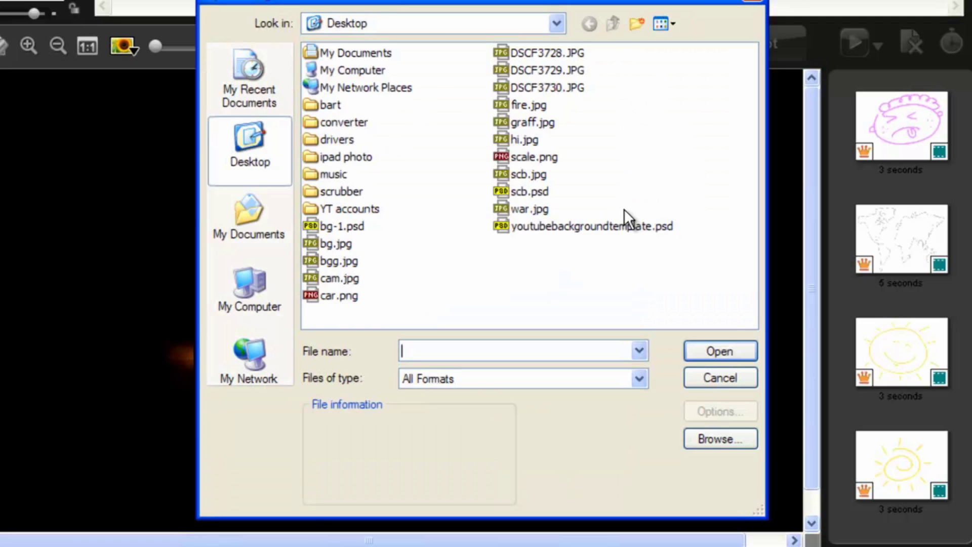
double_click(538, 104)
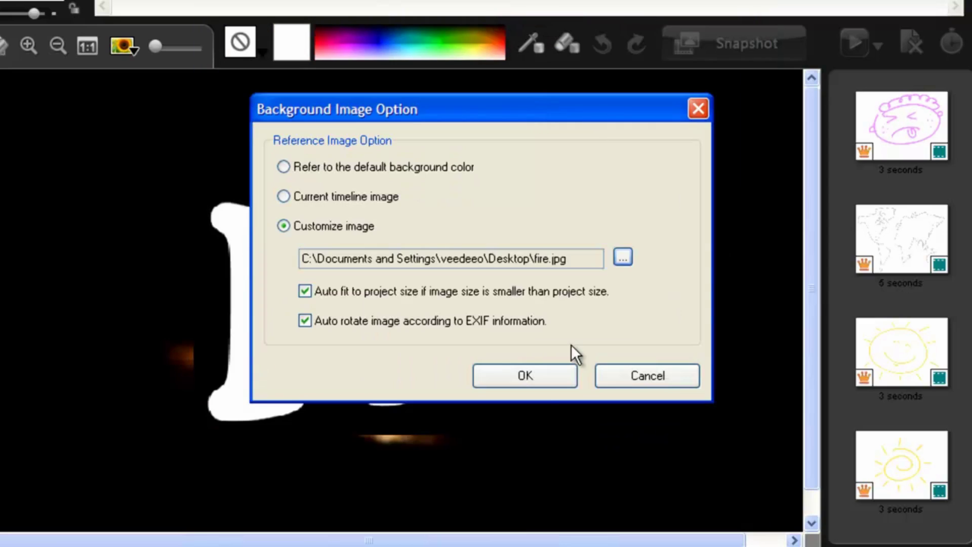
left_click(519, 374)
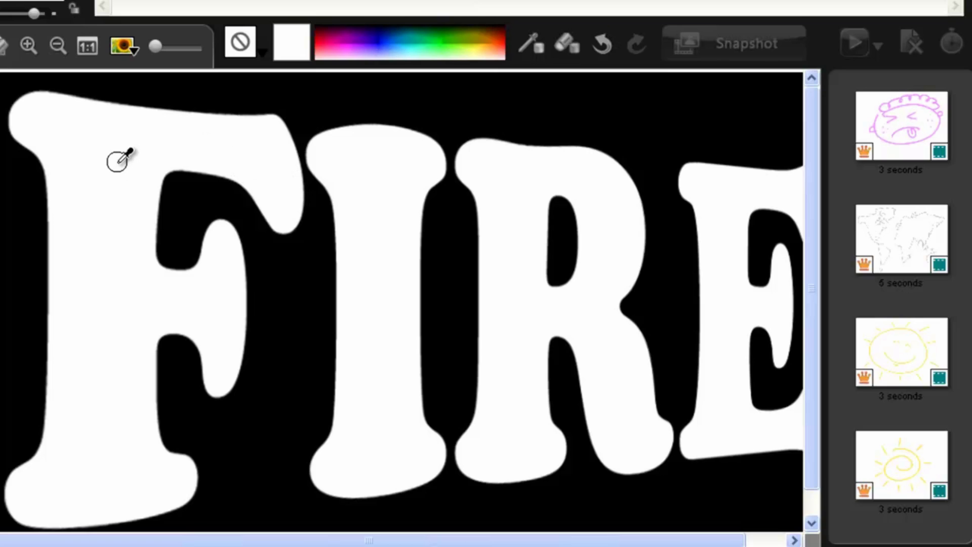
Snapshot the FIRE painting into the library and copy the new PaintingCreator item
left_click(752, 46)
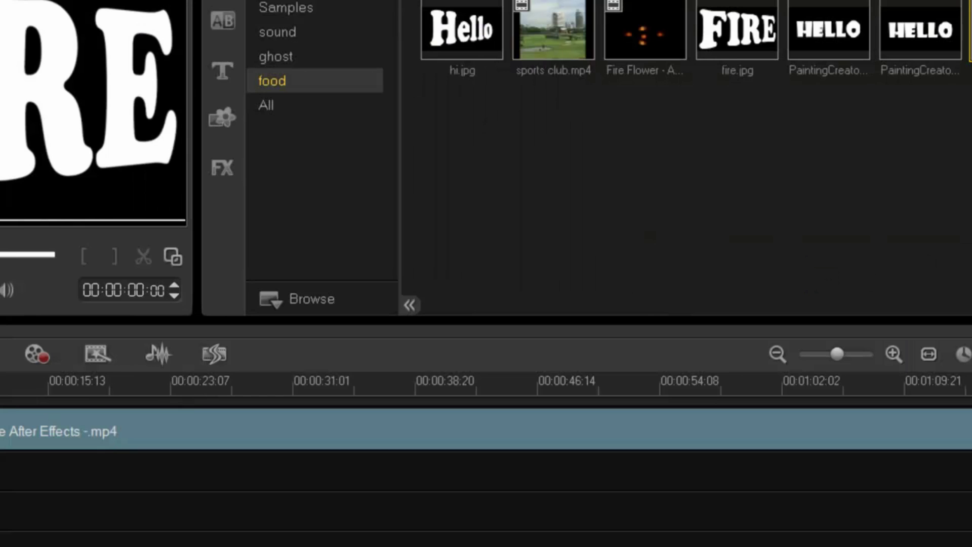
right_click(901, 33)
left_click(916, 96)
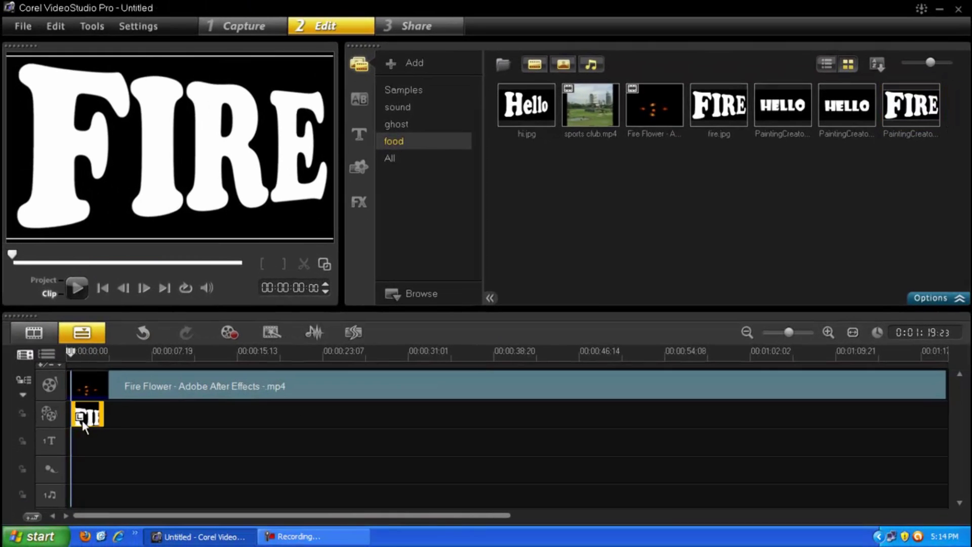
Stretch the FIRE overlay to 00:00:54 and key out white with Mask & Chroma Key
left_click(84, 425)
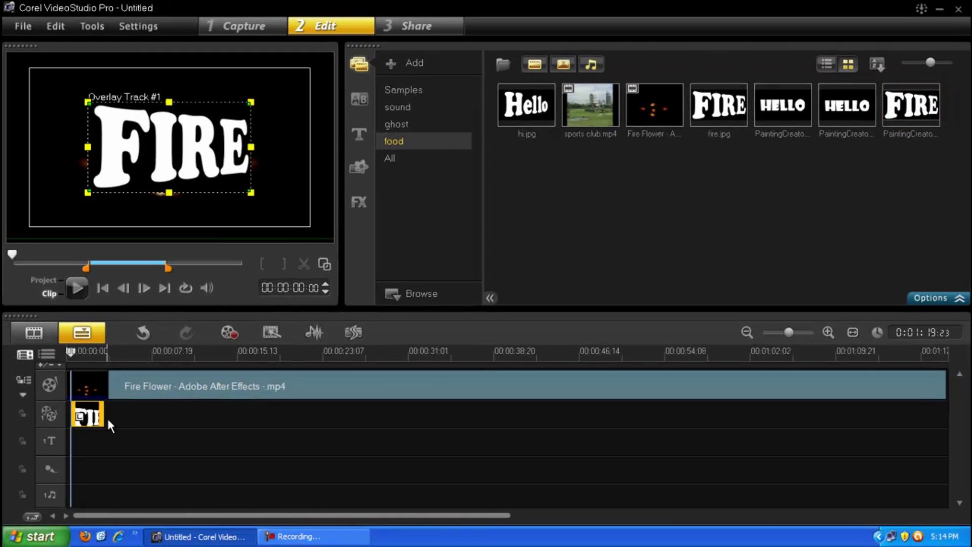
left_click_drag(110, 419, 701, 419)
double_click(456, 412)
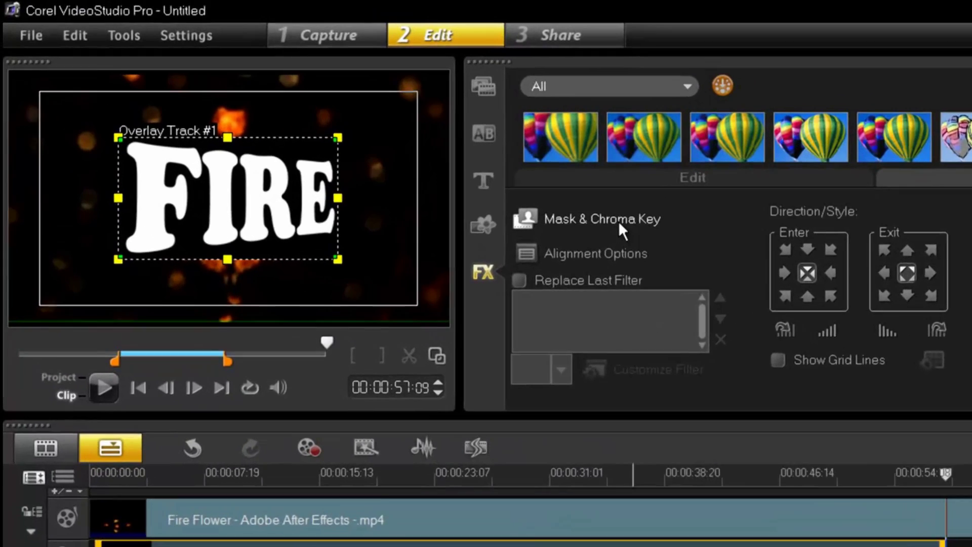
left_click(485, 171)
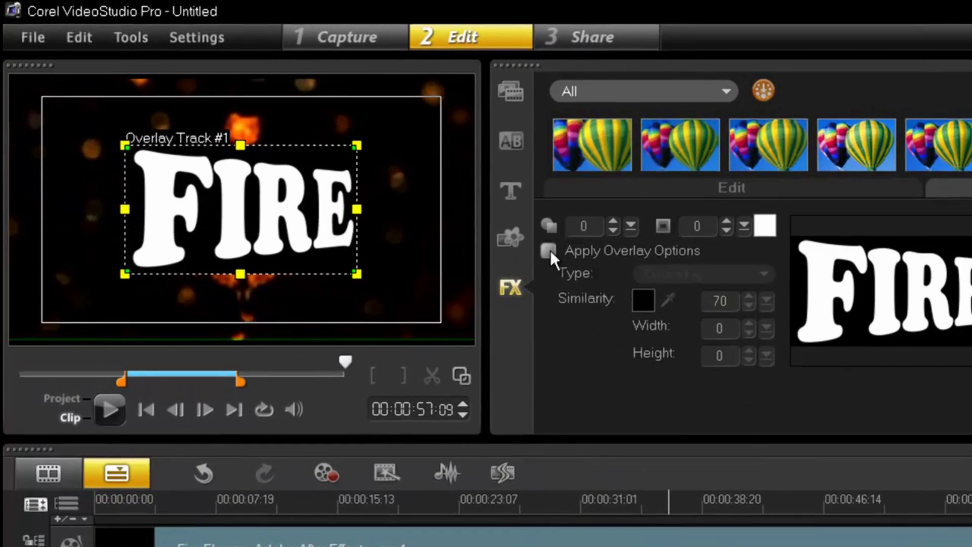
left_click(398, 182)
left_click(644, 300)
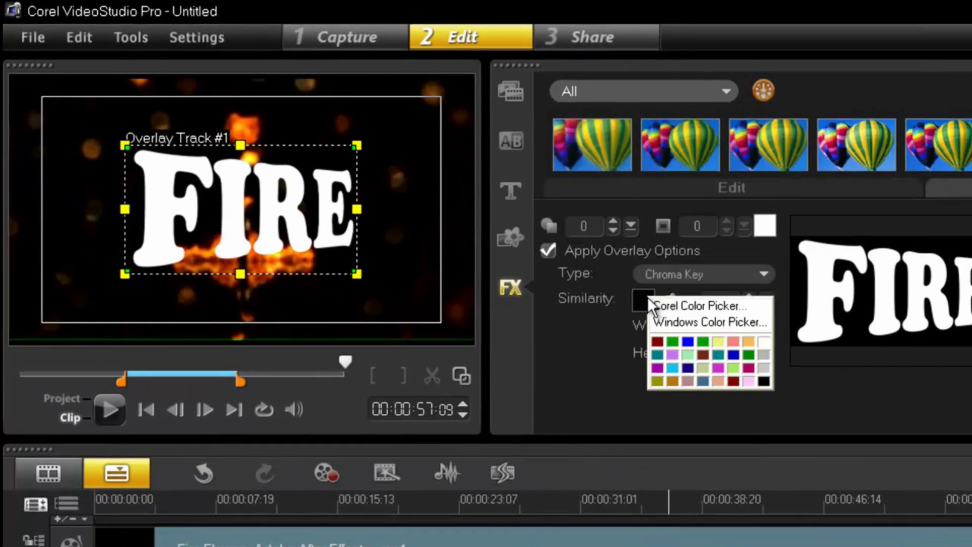
left_click(765, 342)
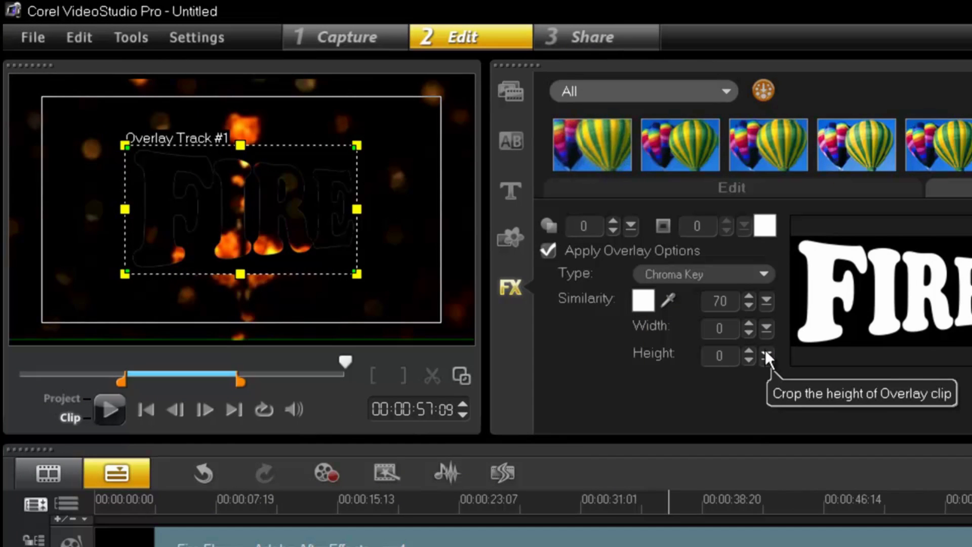
Fit the FIRE overlay to the full frame and play back the project
right_click(276, 217)
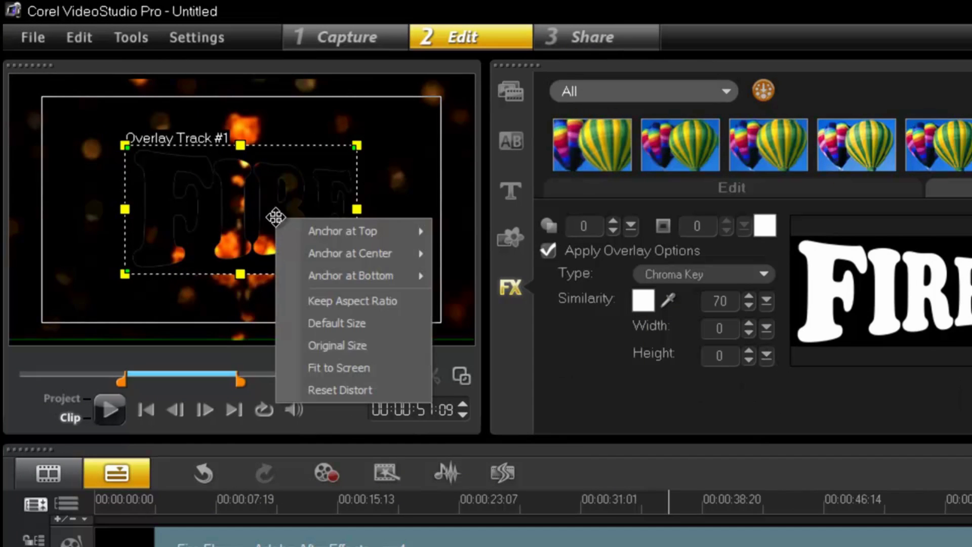
left_click(327, 370)
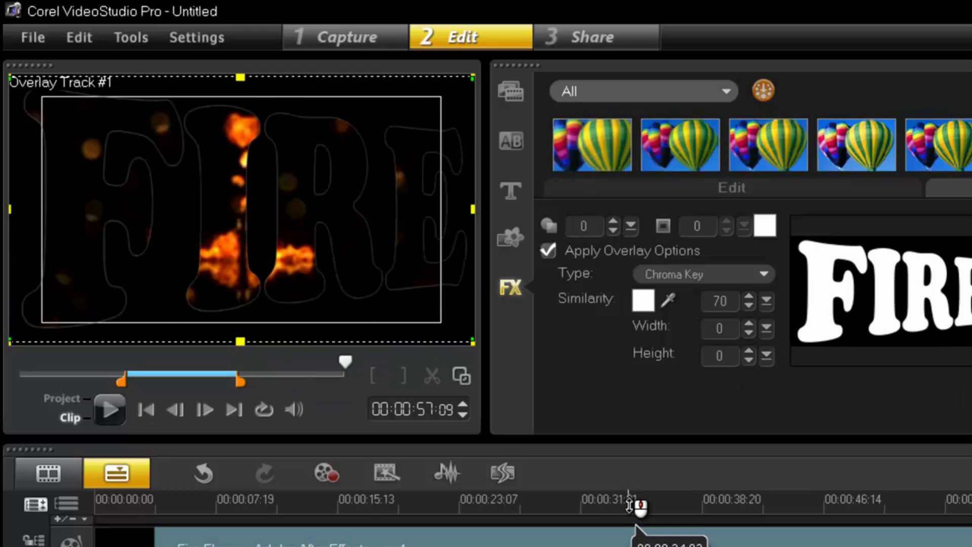
left_click(464, 507)
left_click(101, 410)
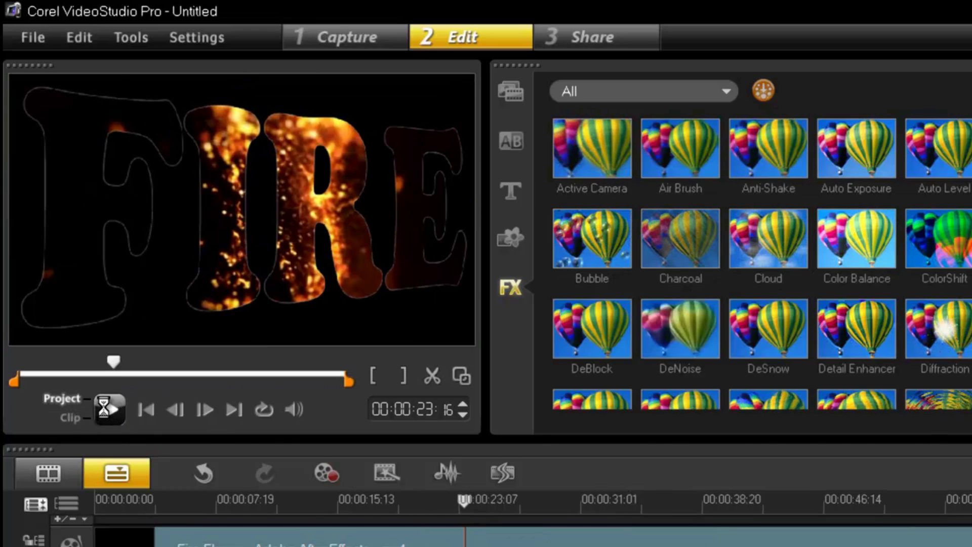